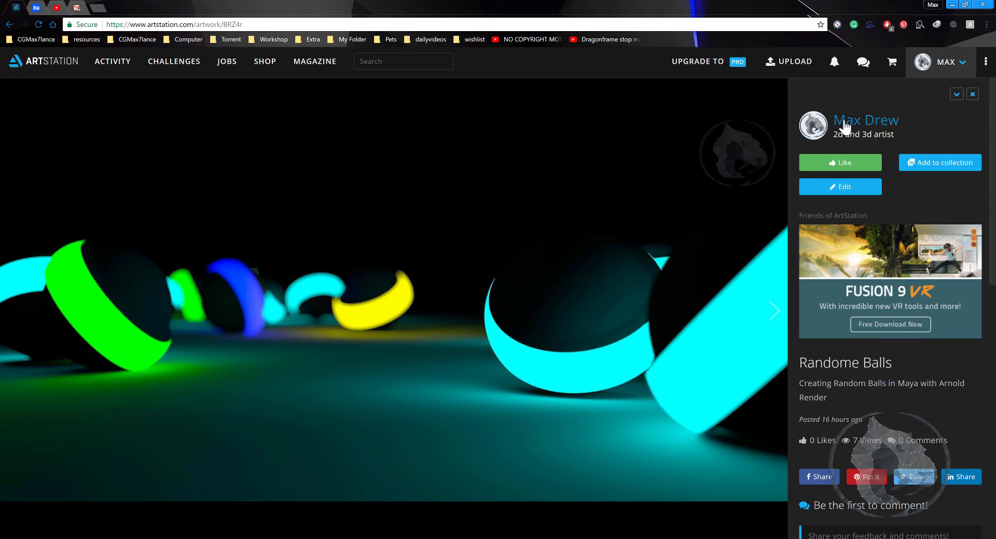
Step: Close the Randome Balls artwork and browse the thumbnails of the ArtStation portfolio
click(971, 96)
scroll(499, 258, down, 1)
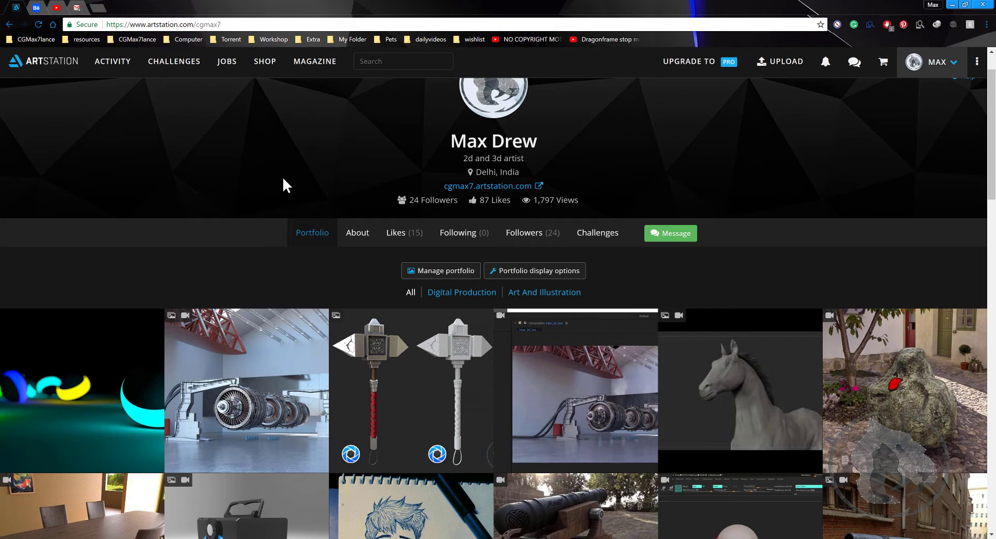
scroll(244, 174, down, 1)
scroll(419, 265, down, 5)
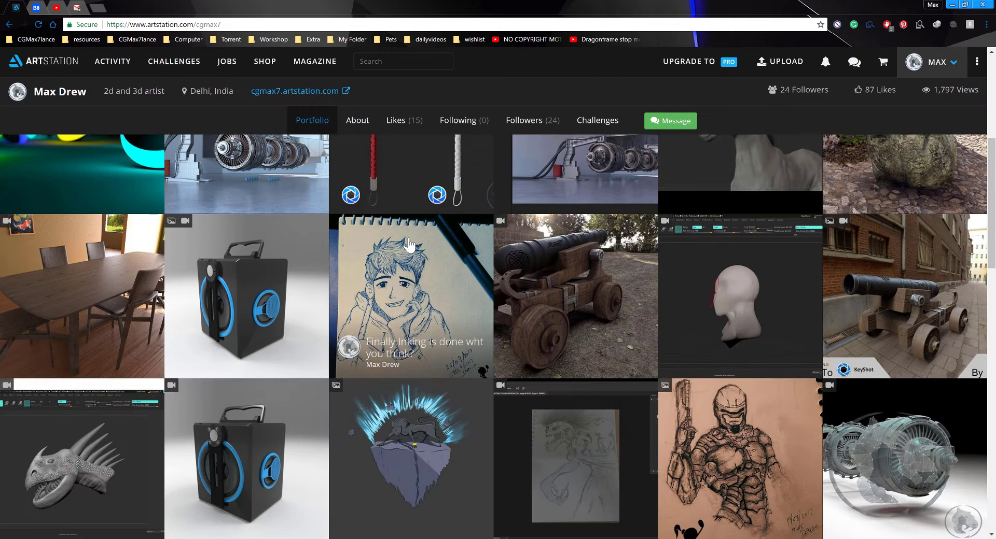
scroll(363, 269, up, 4)
scroll(320, 273, down, 4)
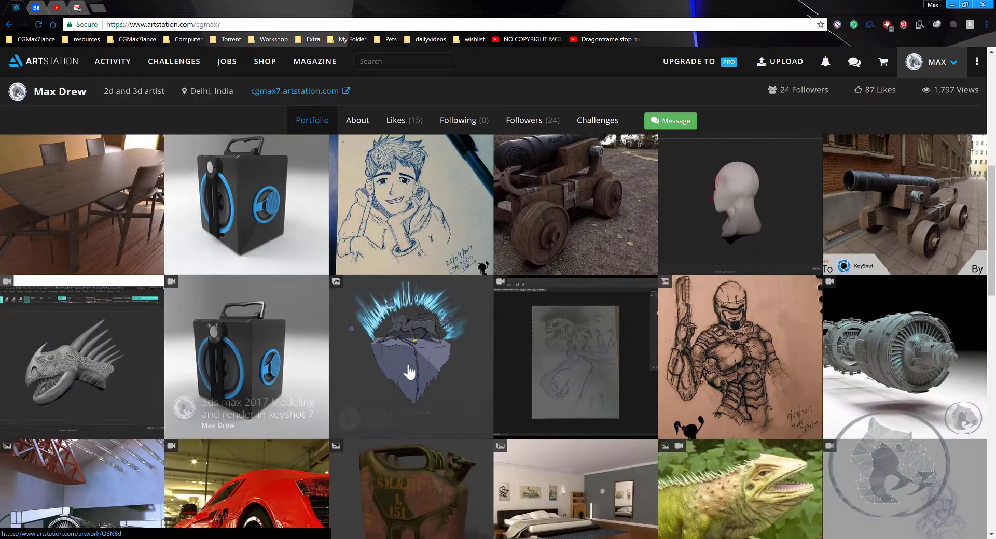
scroll(321, 273, down, 2)
scroll(324, 270, up, 8)
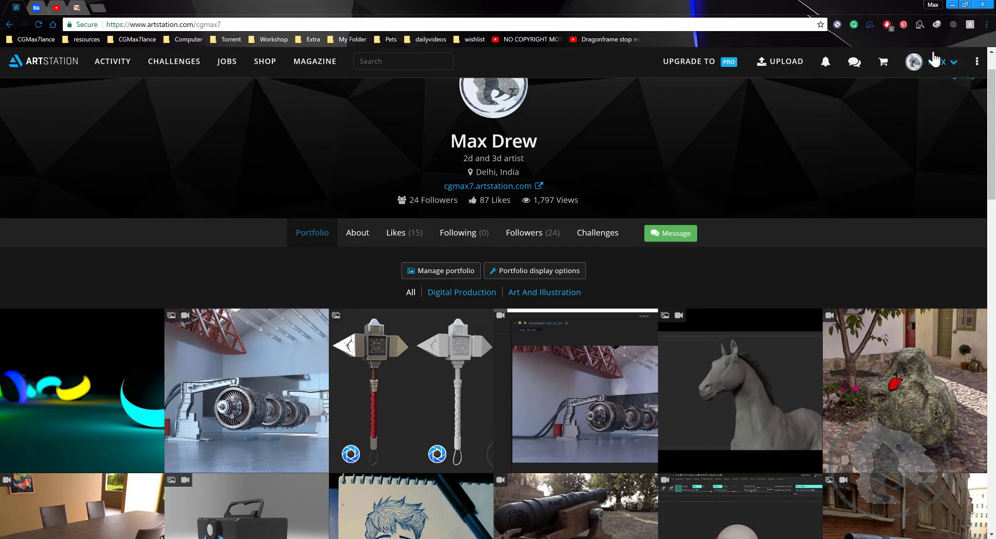
Step: Switch to Maya and create a polygon plane that covers the whole grid, ready for moving
click(952, 5)
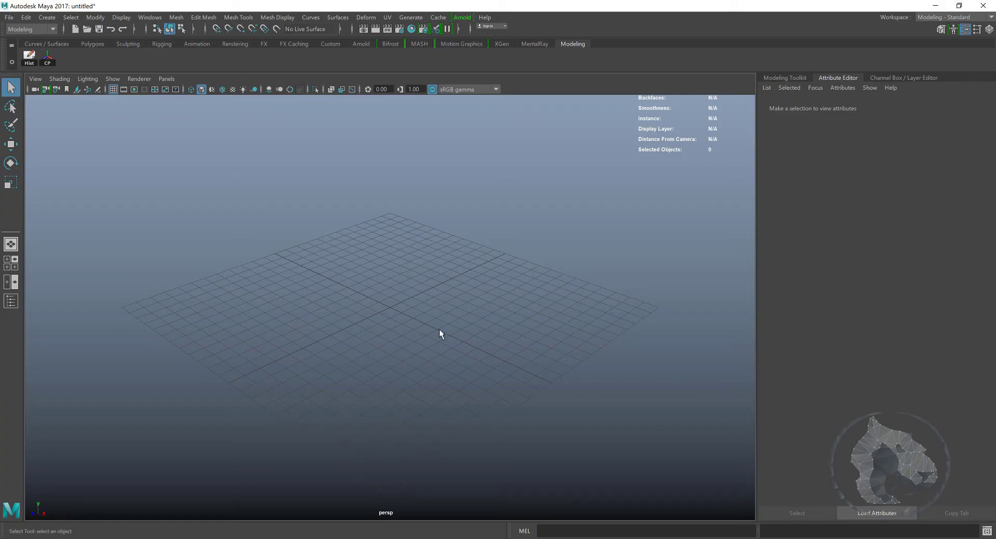
shift+right_click(389, 302)
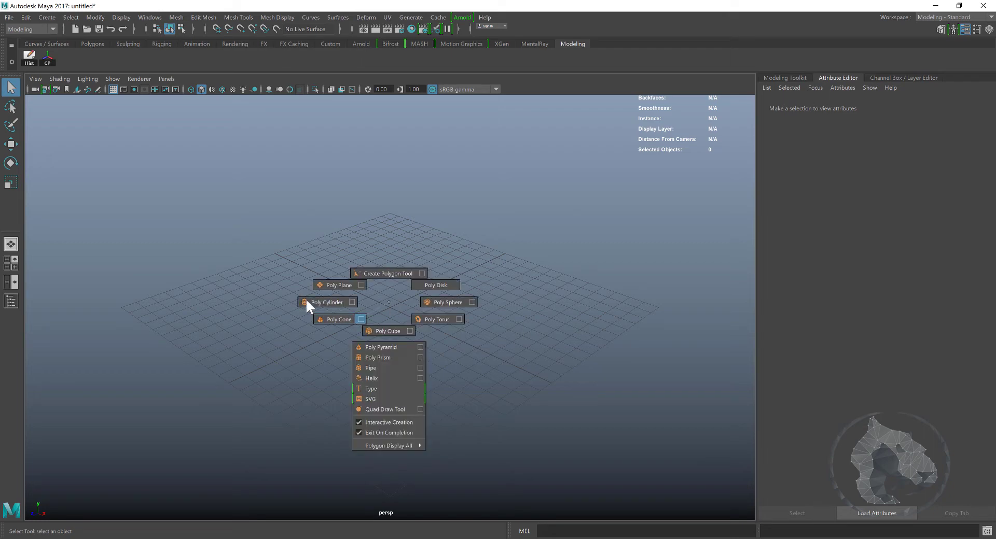
click(332, 285)
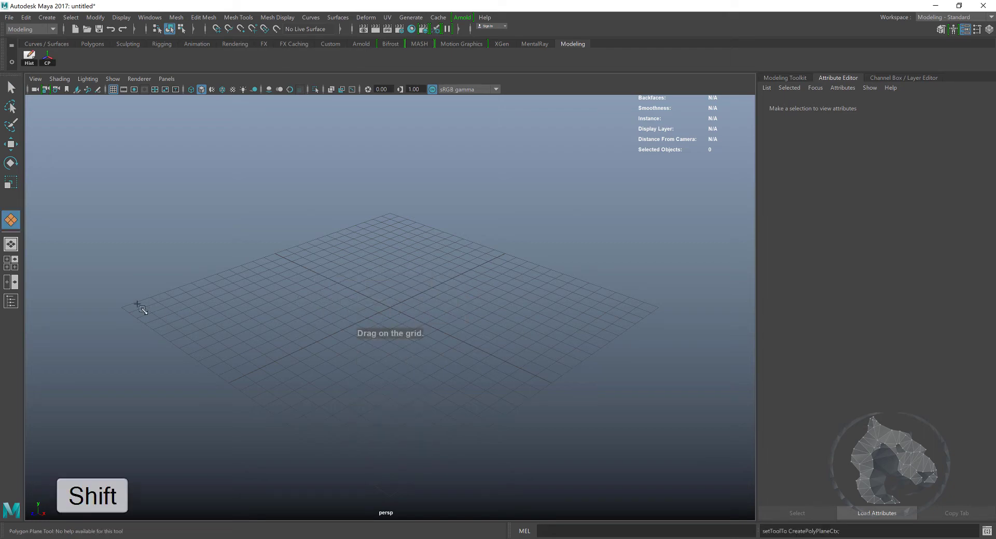
shift+drag(124, 308, 660, 307)
key(w)
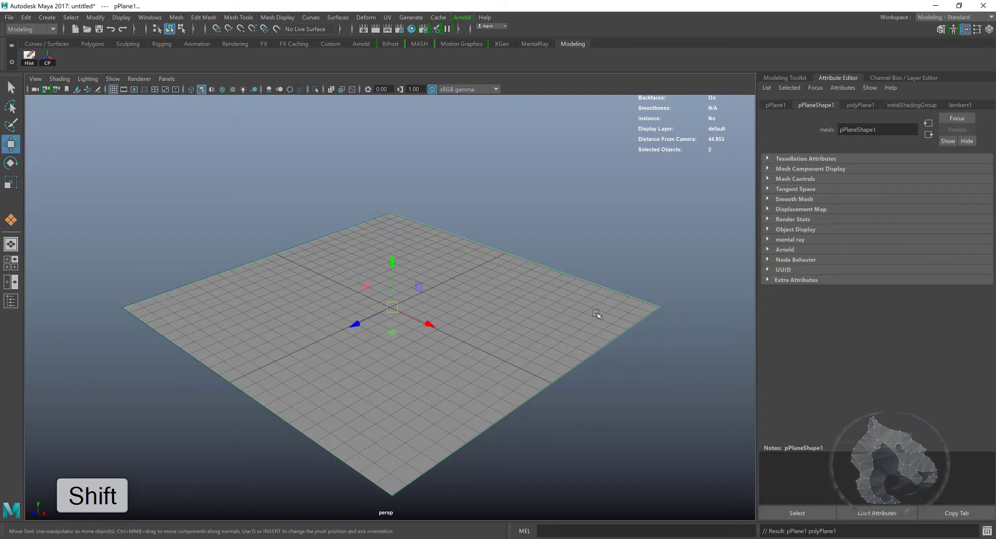
Step: Scale the plane somewhat wider along Z and stretch it far beyond the grid along X
alt+drag(611, 328, 343, 319)
key(w)
key(r)
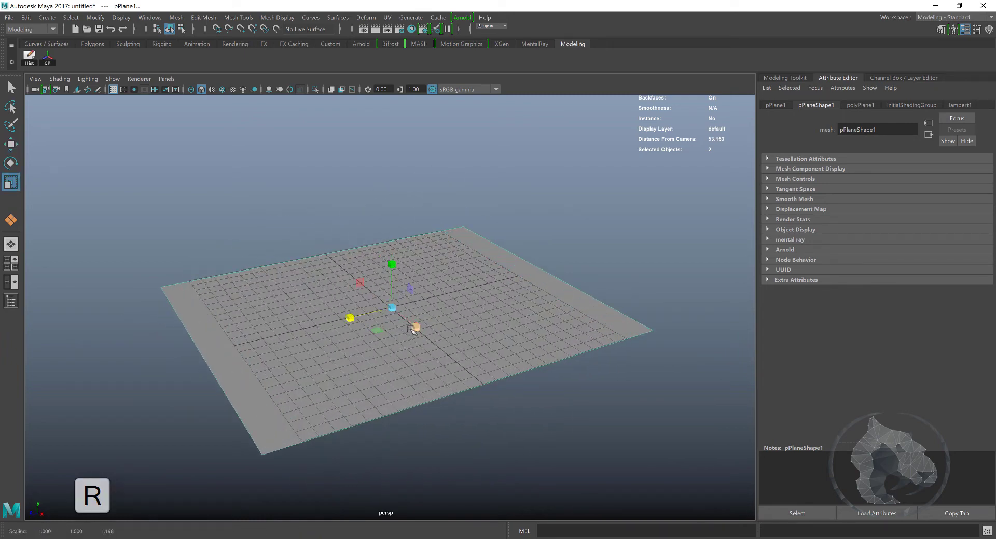
drag(413, 329, 480, 383)
scroll(476, 378, down, 3)
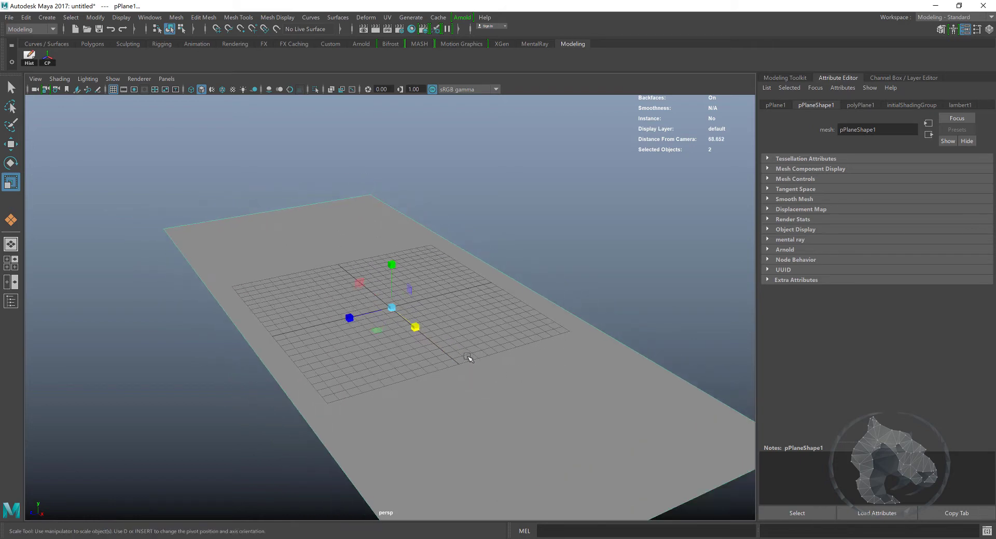
alt+middle_drag(371, 343, 494, 347)
alt+right_drag(496, 350, 392, 330)
Step: Move the plane along negative X until its near edge lies close to the grid's front edge, and deselect it
key(w)
drag(389, 330, 355, 253)
click(491, 402)
alt+drag(457, 369, 480, 406)
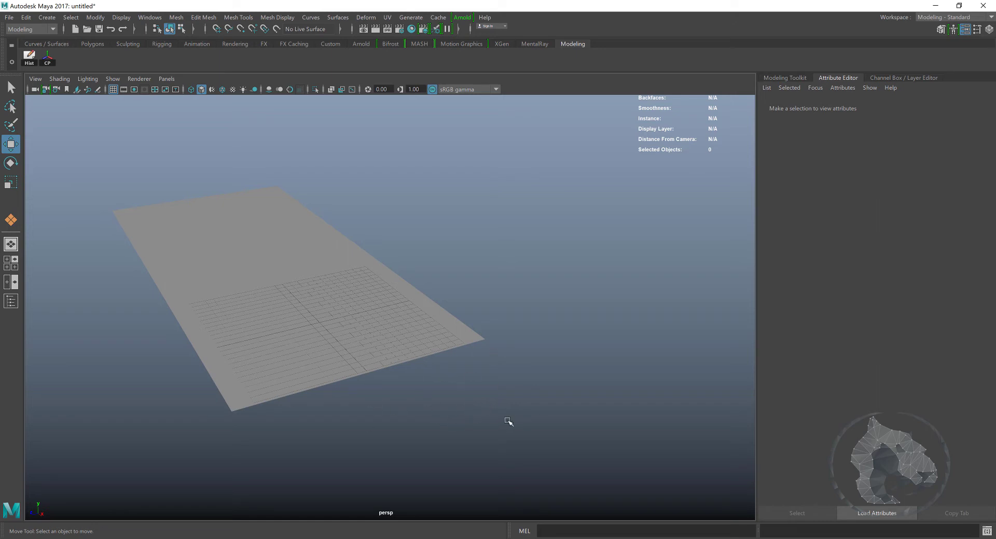
Step: Create a polygon sphere with a radius of about 1.75 on the grid area of the plane
shift+right_drag(508, 410, 554, 409)
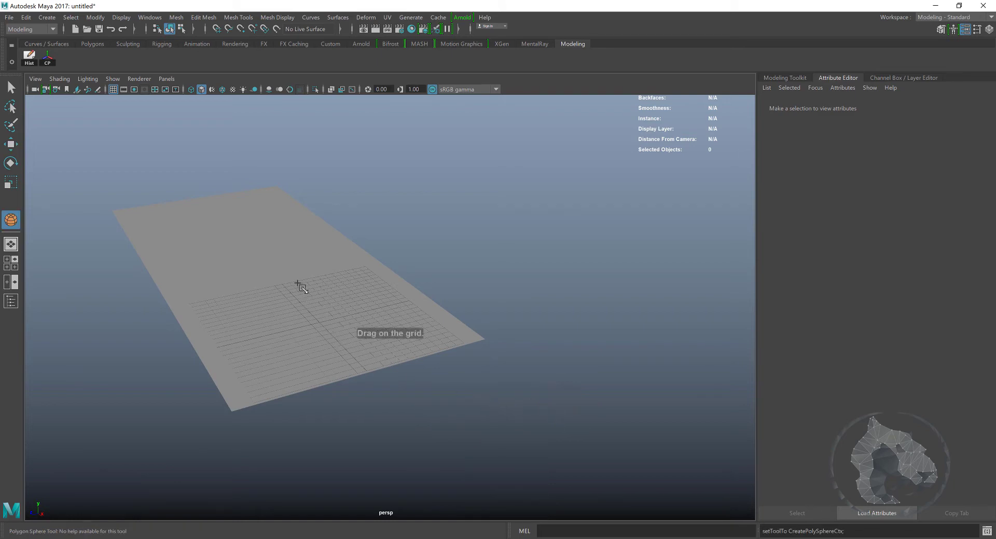
drag(315, 300, 323, 312)
alt+middle_drag(292, 318, 394, 321)
scroll(267, 323, up, 3)
scroll(452, 304, up, 3)
Step: Raise the sphere to about 1.77 on the Y axis in the front view so it rests on the plane
drag(449, 274, 449, 255)
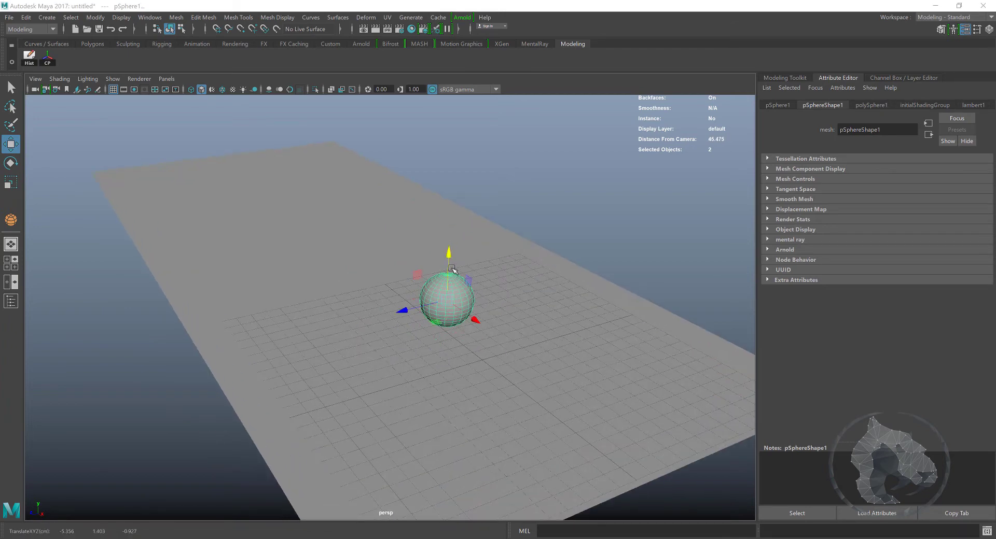
key(space)
key(space)
alt+middle_drag(299, 349, 371, 391)
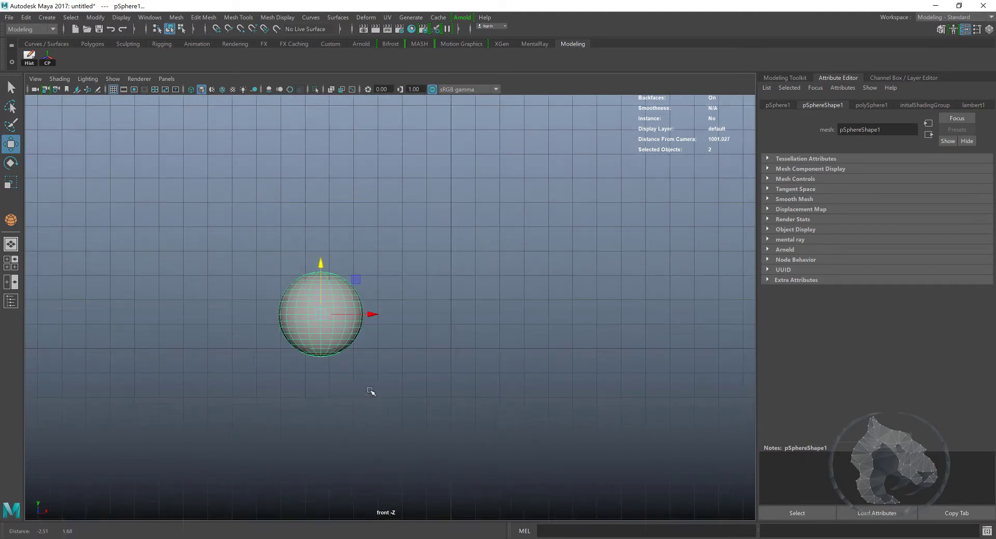
alt+right_drag(207, 331, 332, 363)
alt+middle_drag(363, 376, 431, 345)
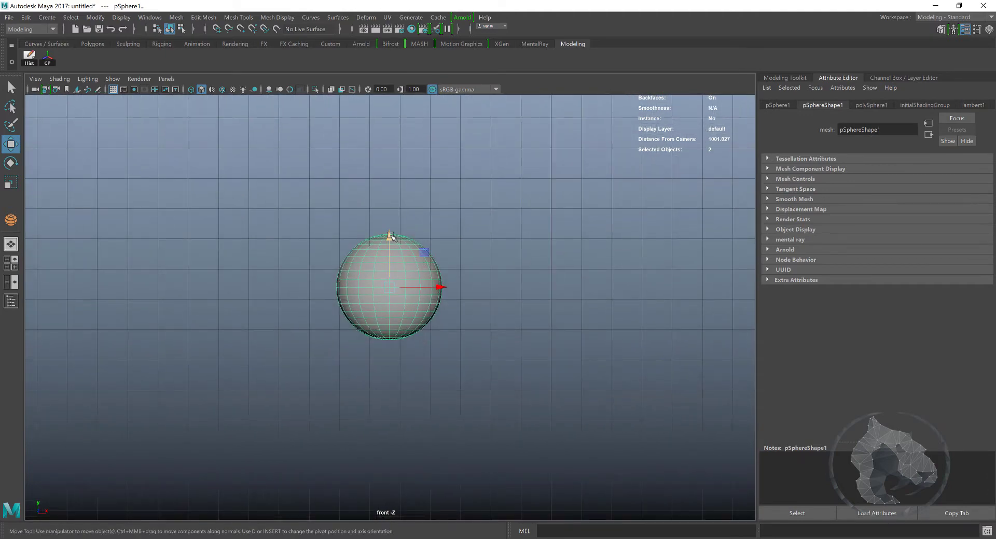
drag(388, 236, 391, 225)
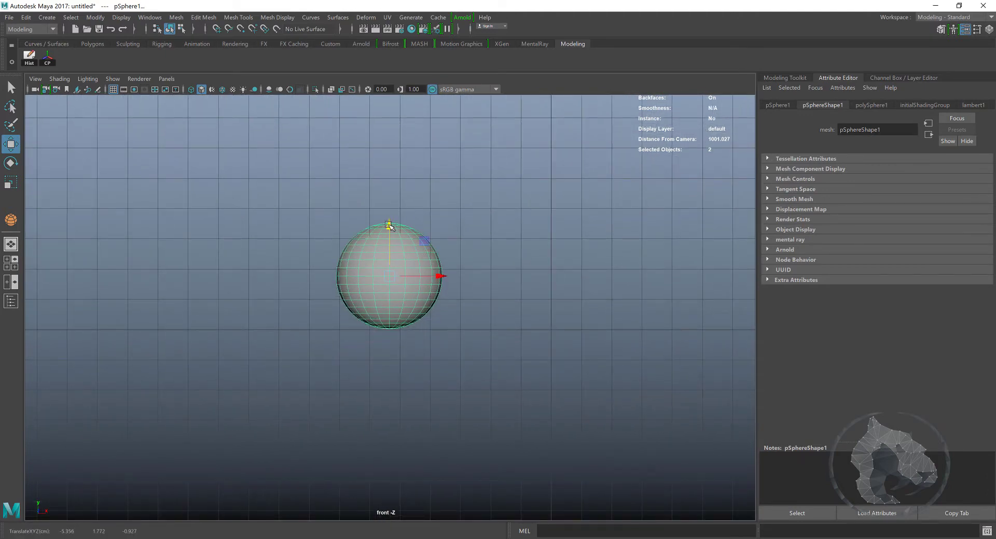
Step: Put the sphere in face mode and select the wide band of faces around its middle in the front view
alt+middle_drag(433, 302, 396, 305)
alt+right_drag(332, 321, 362, 330)
alt+middle_drag(361, 331, 379, 374)
alt+right_drag(332, 358, 363, 362)
alt+middle_drag(364, 364, 344, 356)
scroll(337, 291, up, 1)
right_drag(330, 249, 333, 275)
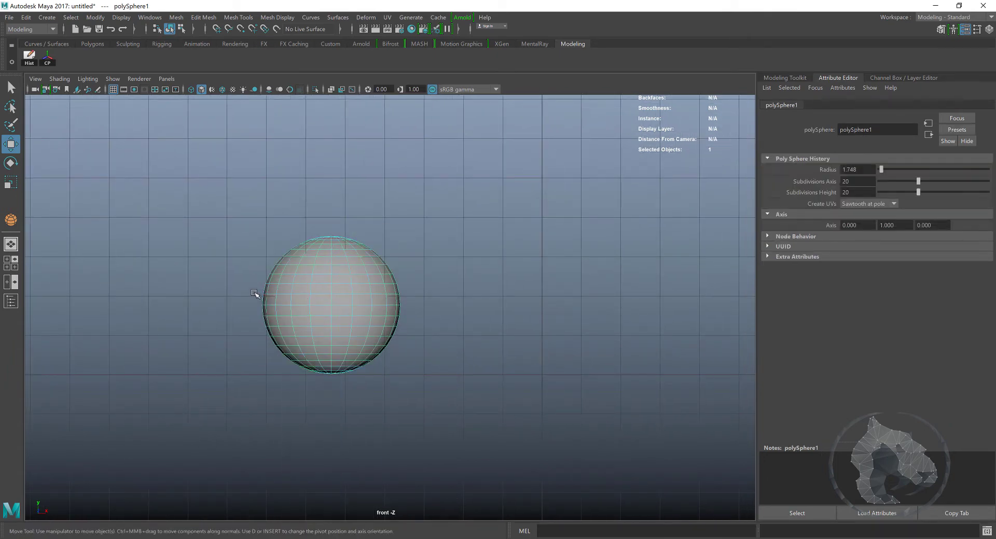
drag(255, 289, 417, 322)
alt+middle_drag(314, 312, 370, 296)
scroll(354, 314, up, 1)
alt+middle_drag(434, 316, 355, 329)
Step: Extrude the selected band of faces outward by about 0.151 in the perspective view
key(space)
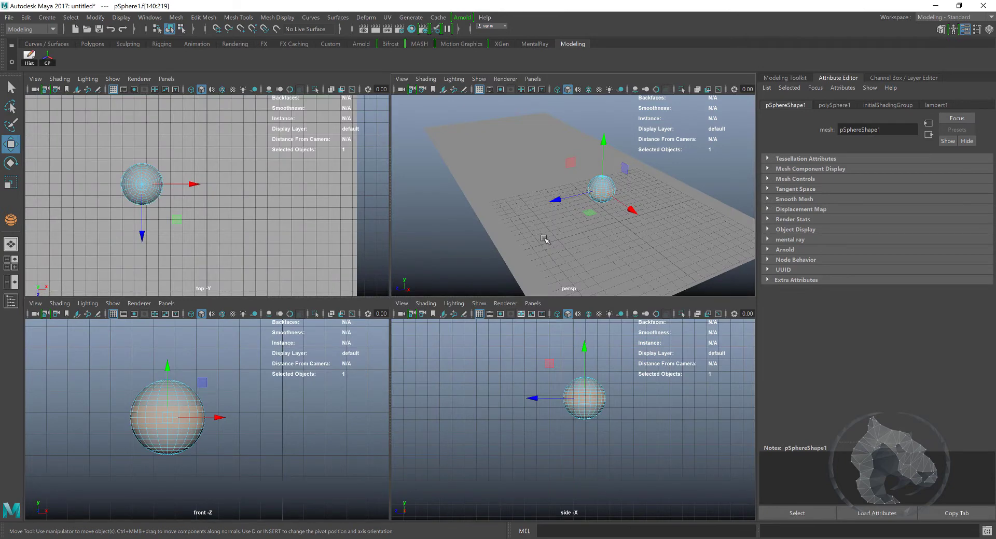
key(space)
alt+middle_drag(534, 250, 509, 264)
scroll(498, 274, up, 2)
alt+middle_drag(489, 314, 390, 264)
scroll(369, 269, up, 2)
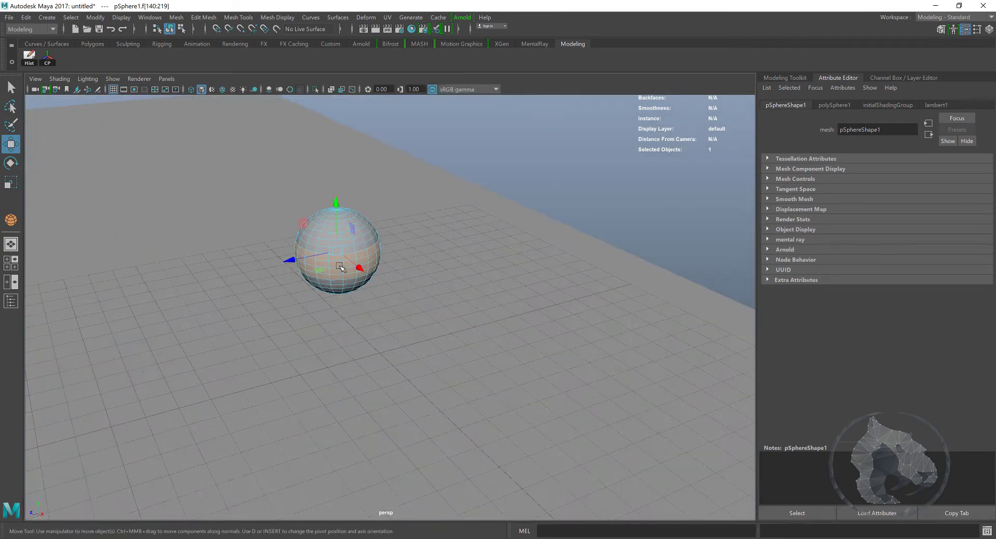
scroll(341, 269, up, 5)
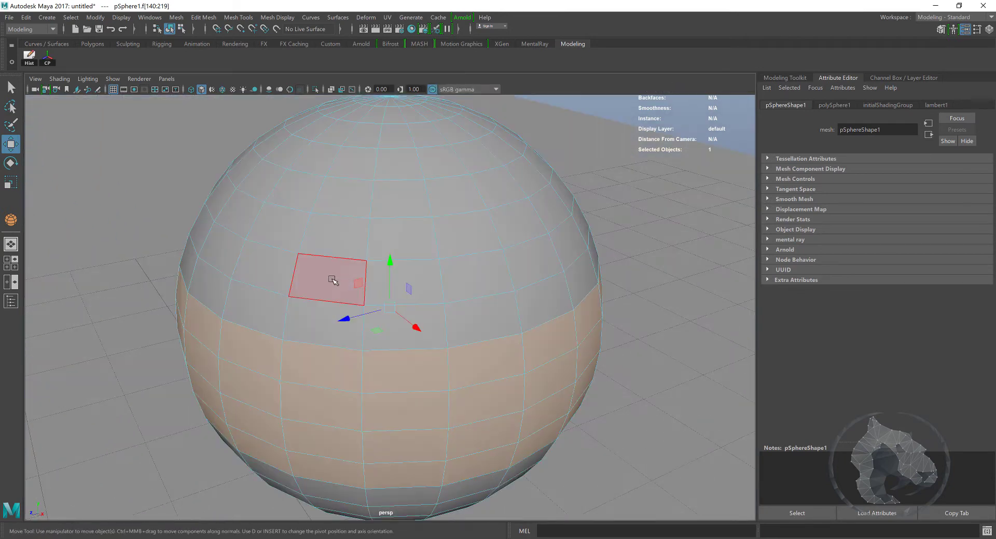
key(f)
alt+drag(436, 290, 251, 284)
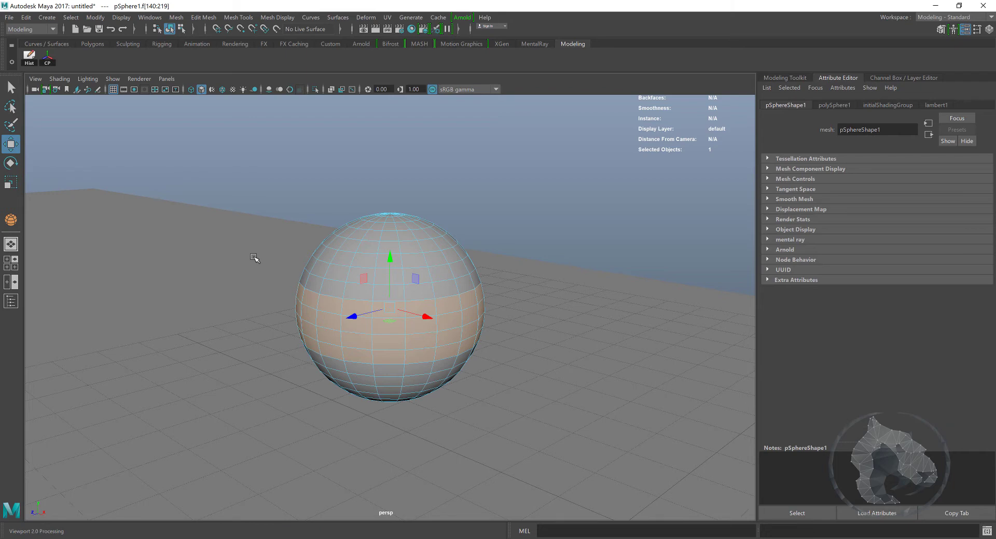
key(ctrl+e)
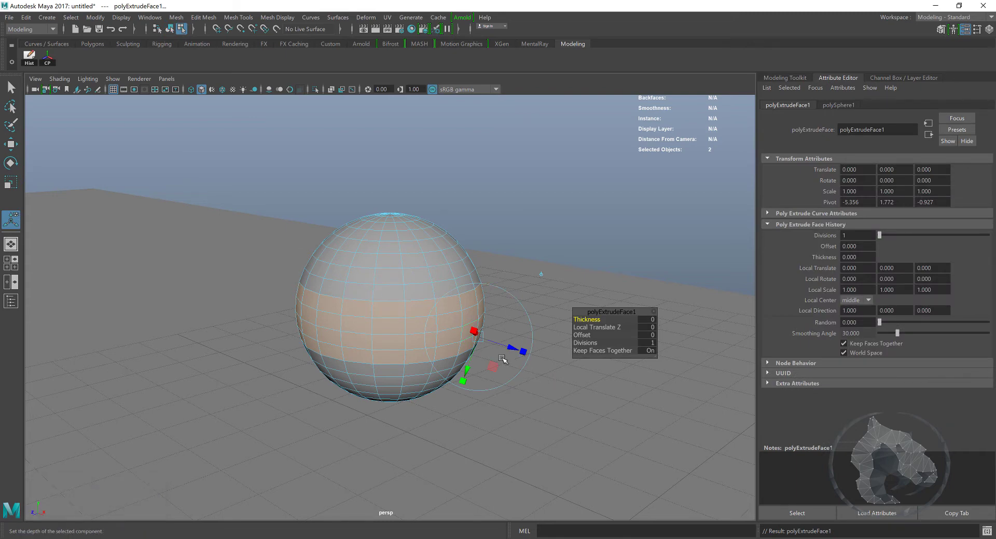
alt+drag(502, 358, 422, 391)
alt+drag(284, 406, 318, 399)
Step: Scale the extruded band down slightly along the vertical axis and inspect its rim from several angles
key(r)
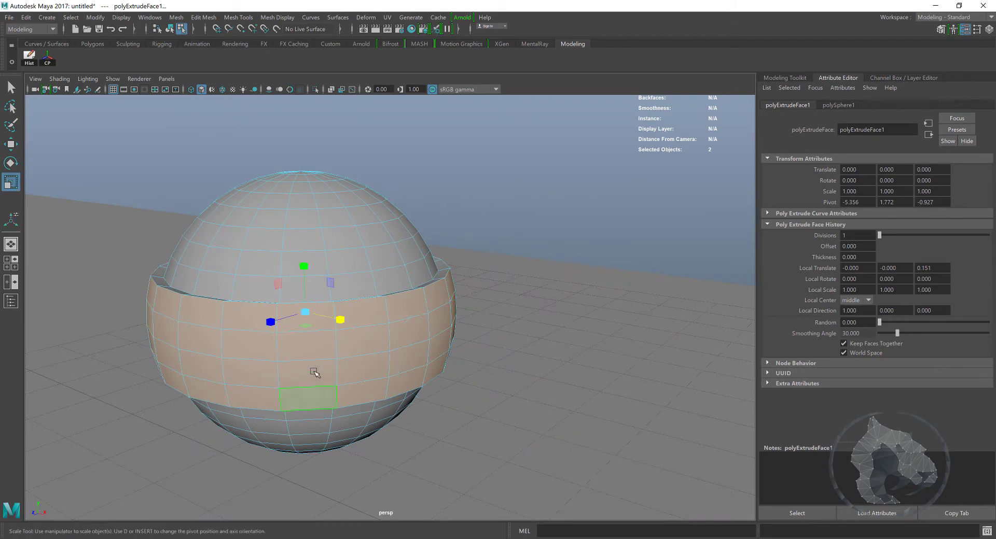
drag(305, 264, 306, 278)
alt+middle_drag(412, 378, 285, 377)
alt+right_drag(270, 373, 178, 357)
alt+middle_drag(202, 349, 260, 354)
alt+right_drag(415, 374, 336, 369)
alt+middle_drag(336, 374, 328, 365)
alt+right_drag(301, 367, 325, 371)
alt+drag(324, 371, 353, 375)
alt+middle_drag(352, 376, 369, 374)
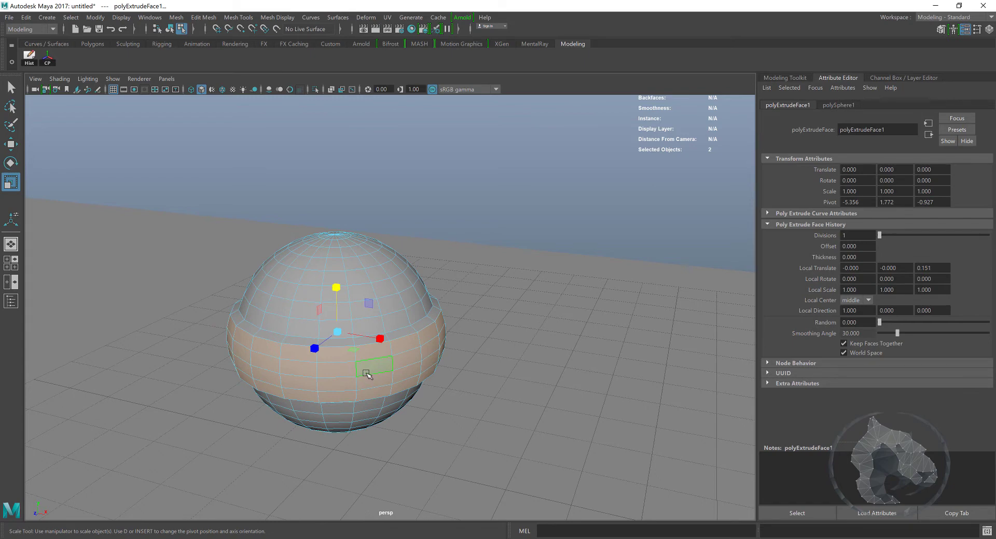
Step: Grow the face selection so it also includes the rim faces of the extruded band
key(shift+period)
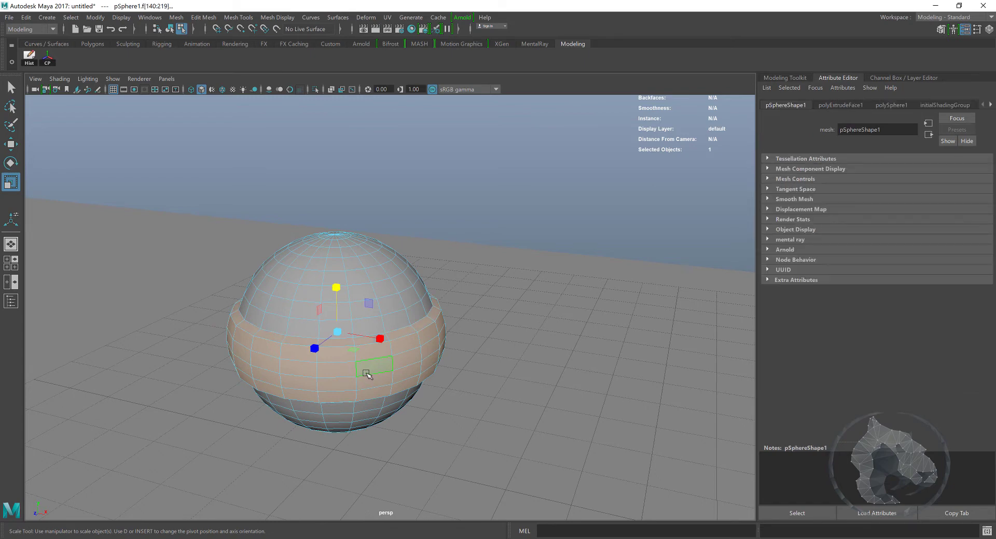
key(shift+period)
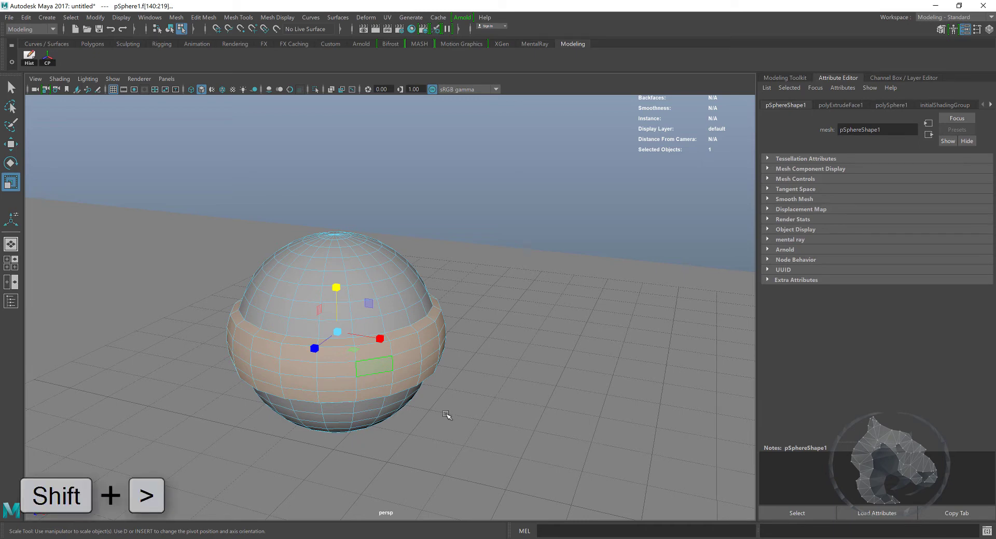
alt+drag(456, 428, 396, 395)
alt+middle_drag(450, 366, 413, 372)
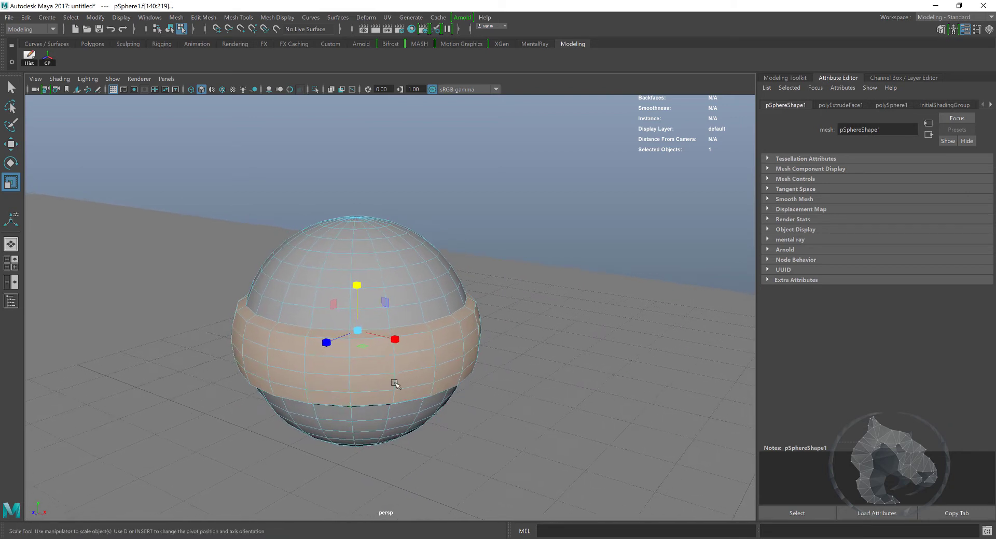
Step: Open the Assign New Material window for the selected band faces and move it clear of the sphere
key(ctrl+t)
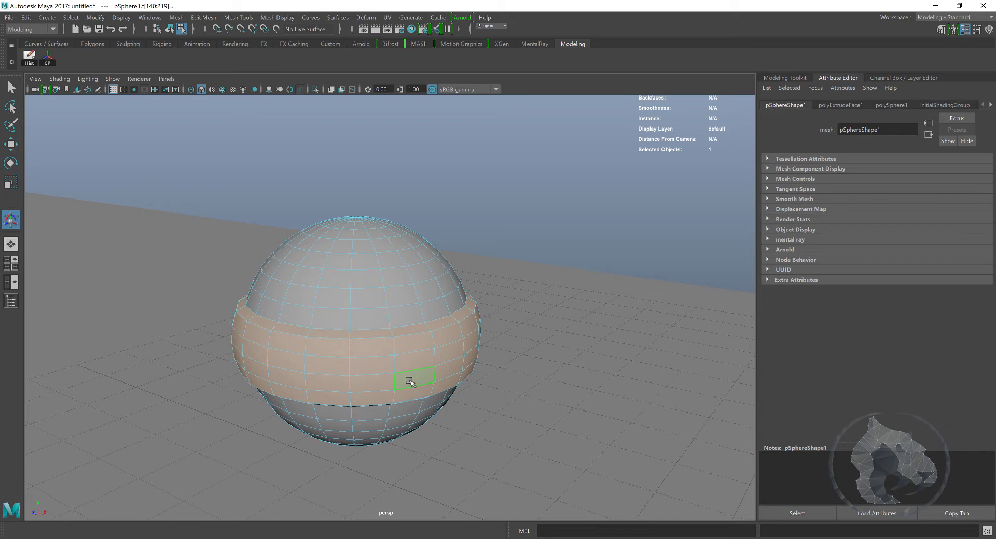
key(shift+t)
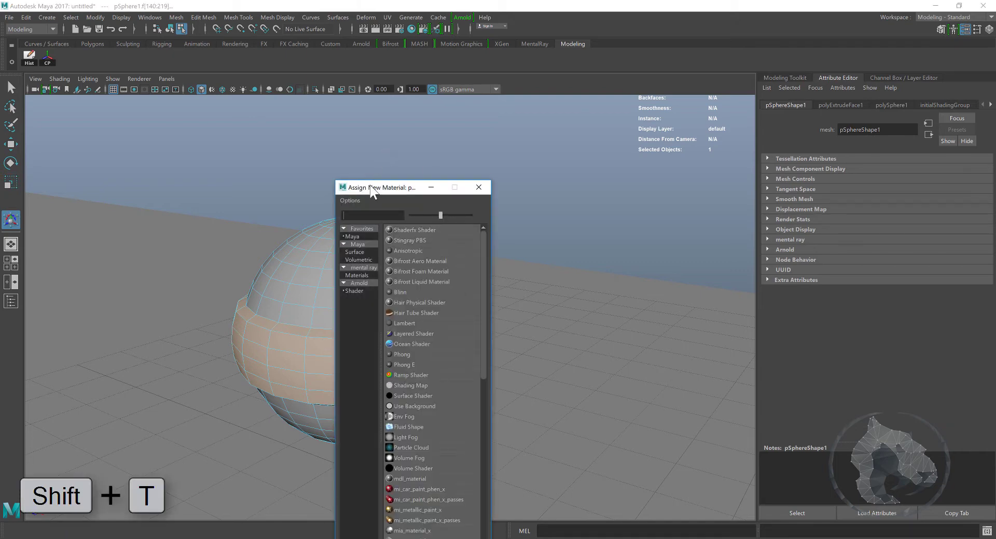
drag(368, 189, 186, 87)
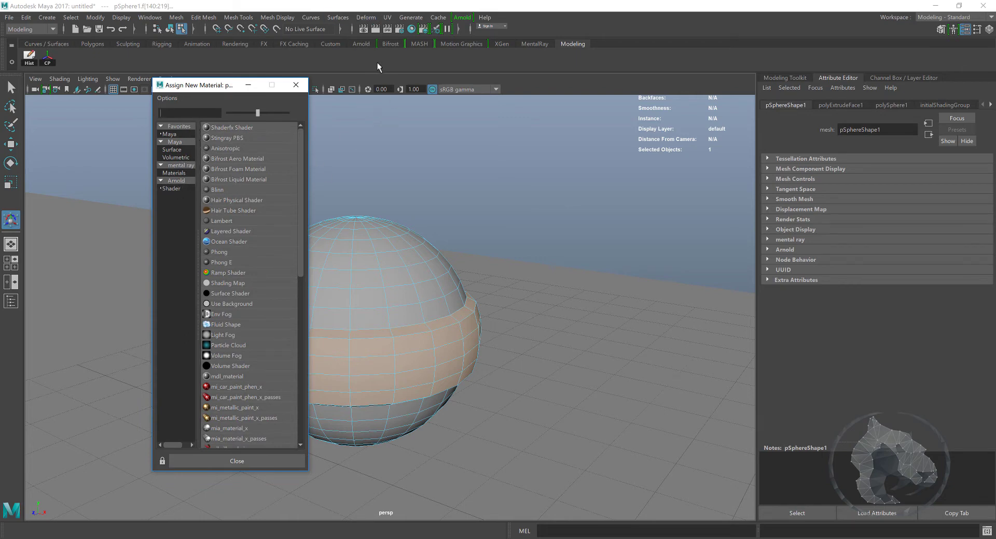
Step: Make sure Arnold Renderer is chosen as the renderer in the render settings, and close them
click(399, 30)
drag(206, 108, 608, 109)
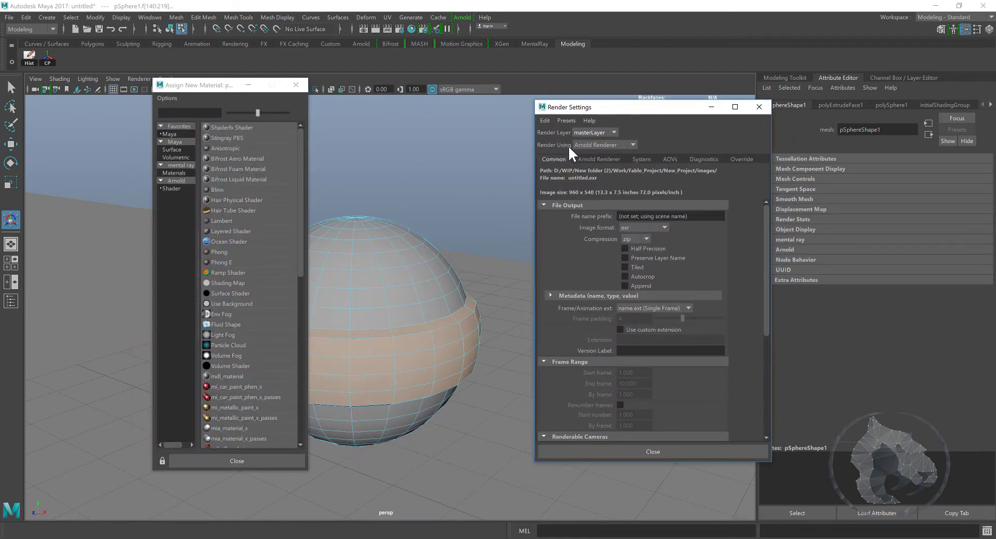
click(588, 146)
click(578, 206)
click(756, 108)
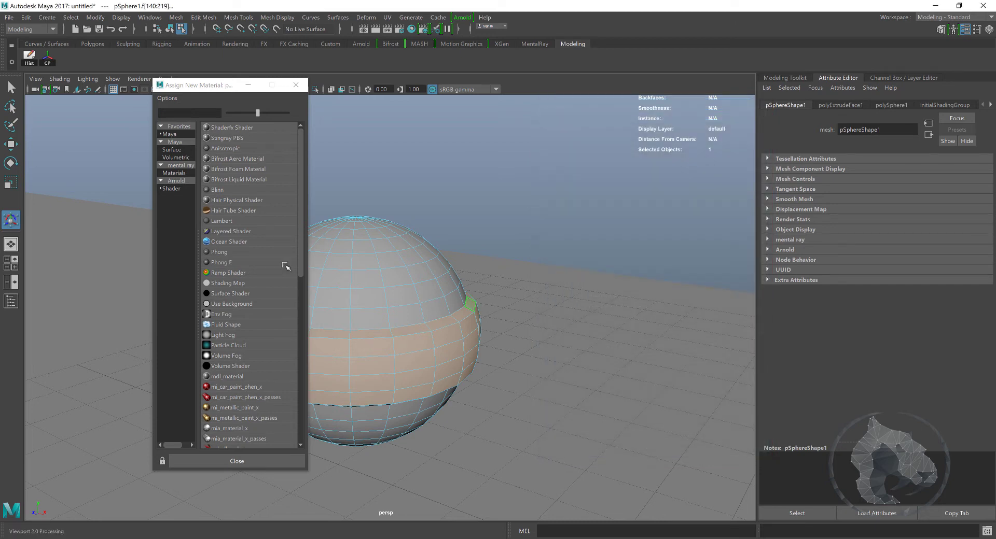
Step: Assign a new Arnold aiStandard material to the selected band faces
click(175, 189)
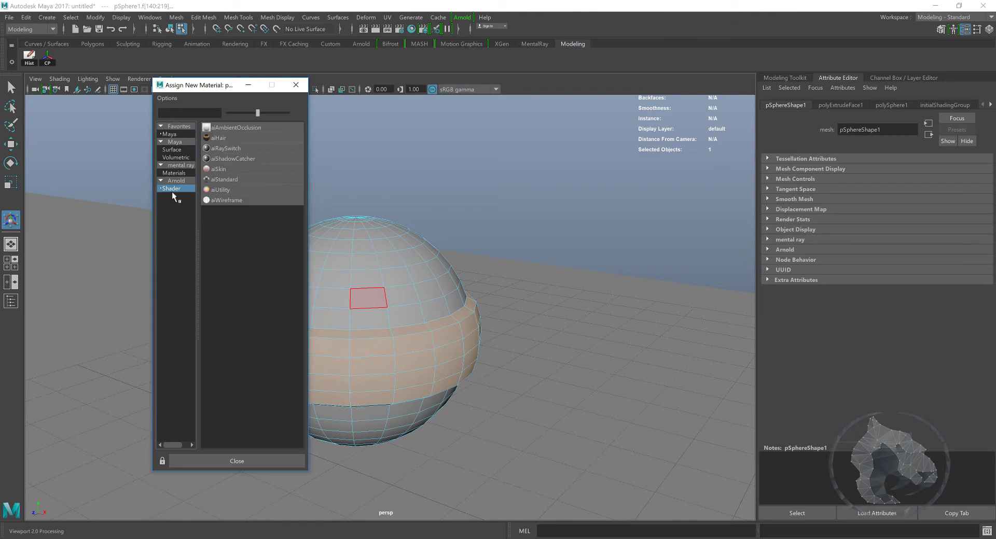
click(219, 180)
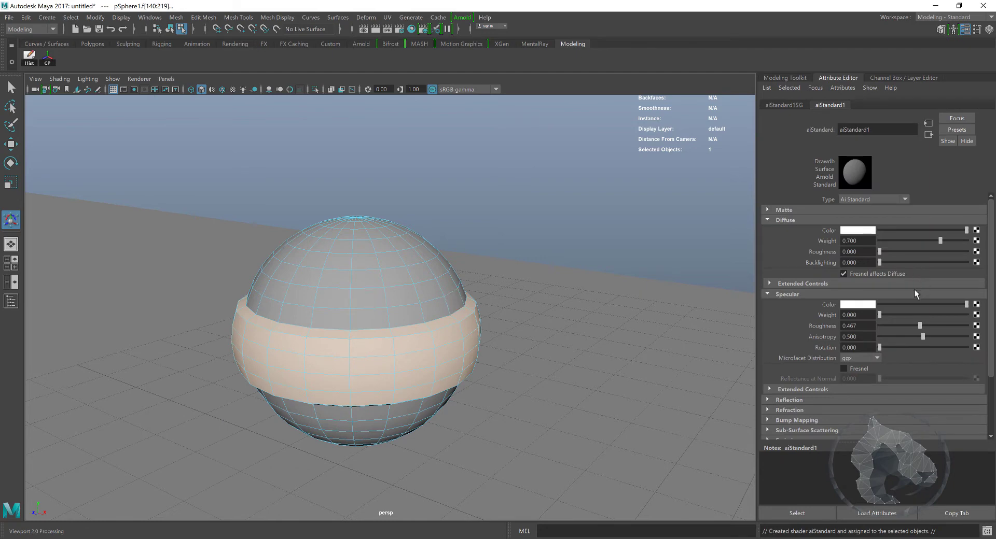
scroll(913, 293, down, 3)
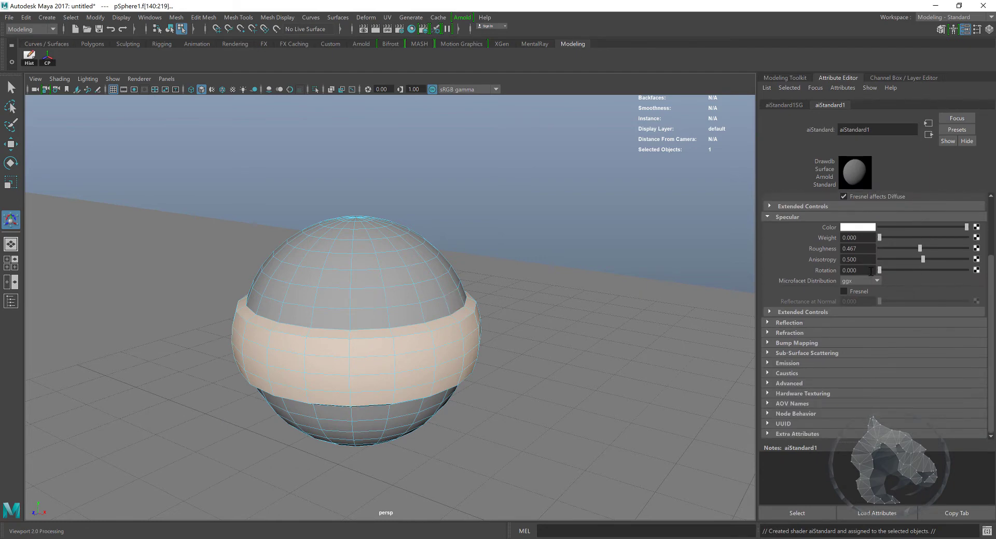
Step: Set the band material's emission color to green and compare it with the glowing balls artwork on ArtStation
click(782, 363)
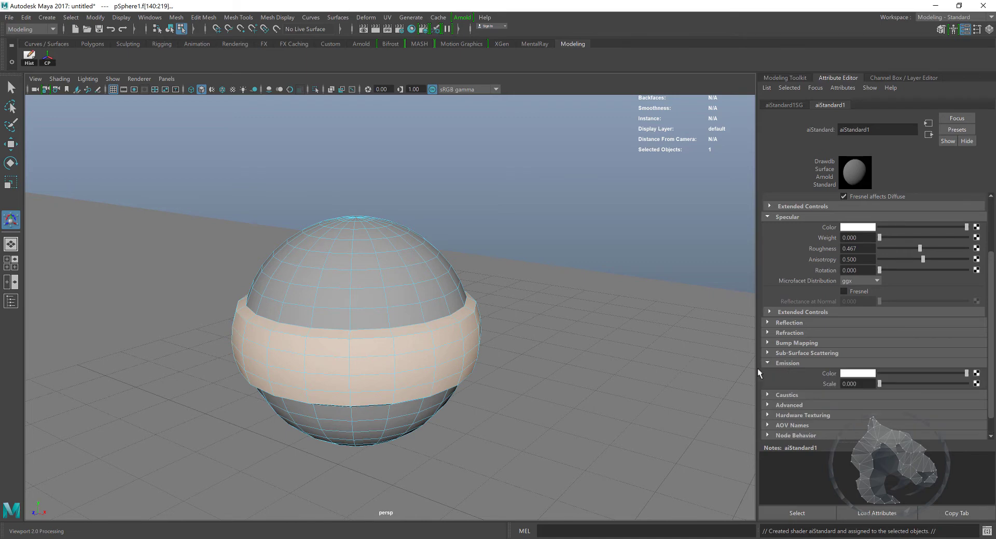
click(857, 374)
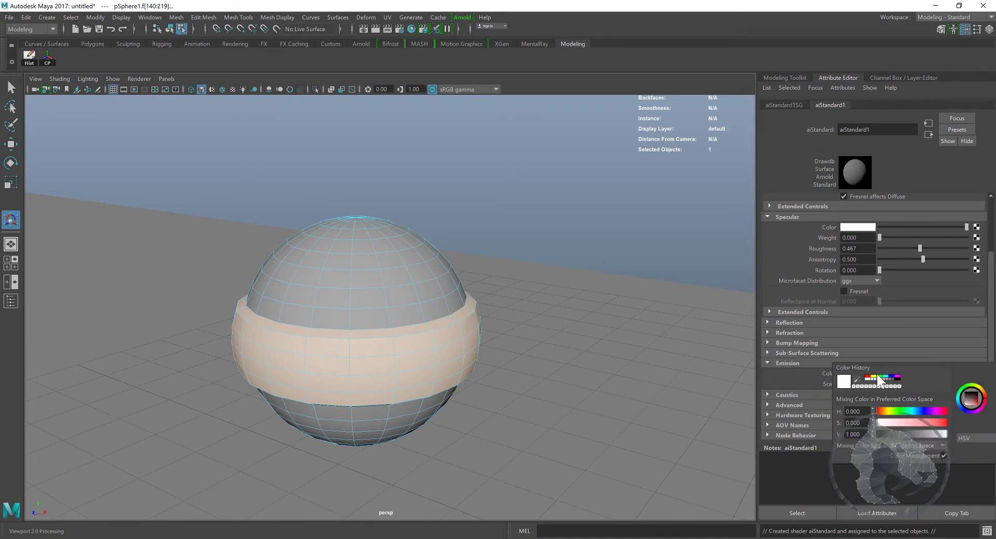
click(878, 377)
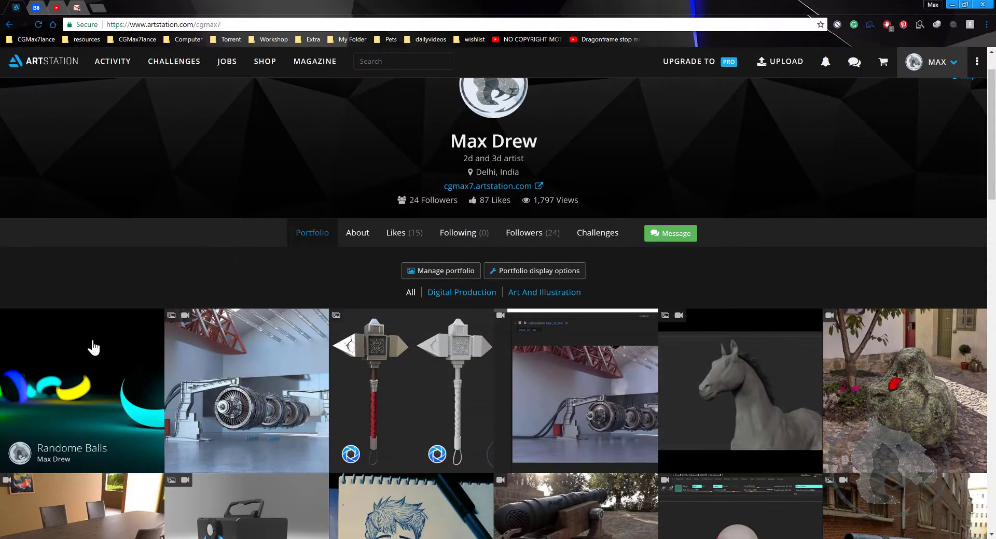
click(94, 347)
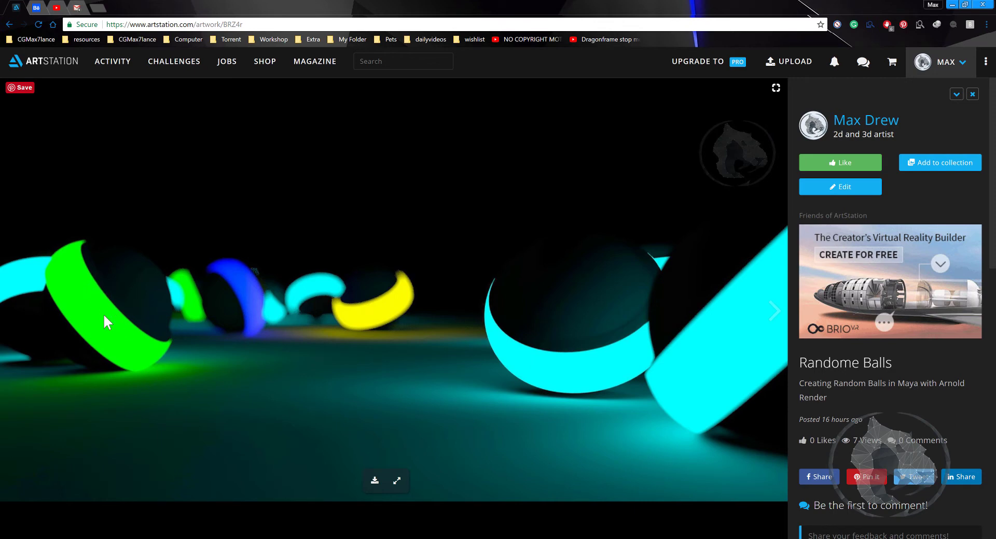
click(951, 5)
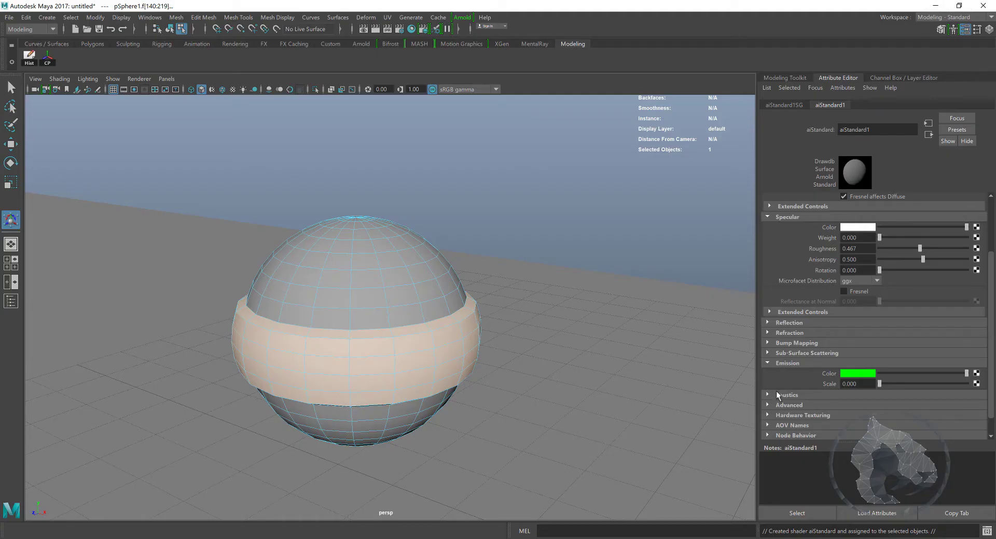
Step: Rename the band's aiStandard material to glow
scroll(892, 298, up, 3)
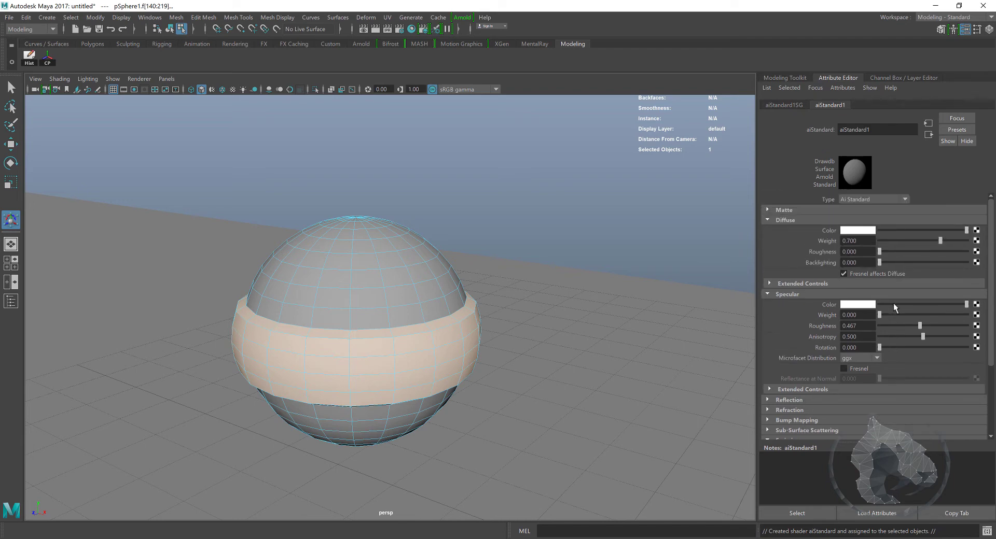
drag(884, 135, 725, 150)
text(glow)
key(Return)
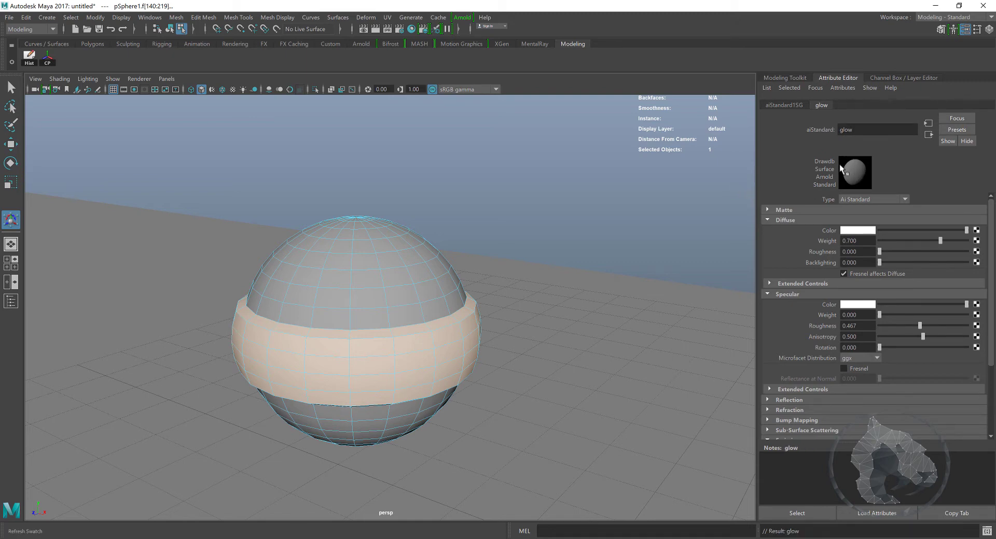
Step: In the front view, select all the sphere's faces and remove the band faces from the selection
alt+middle_drag(454, 261, 425, 238)
alt+right_drag(384, 248, 350, 256)
alt+drag(351, 257, 358, 249)
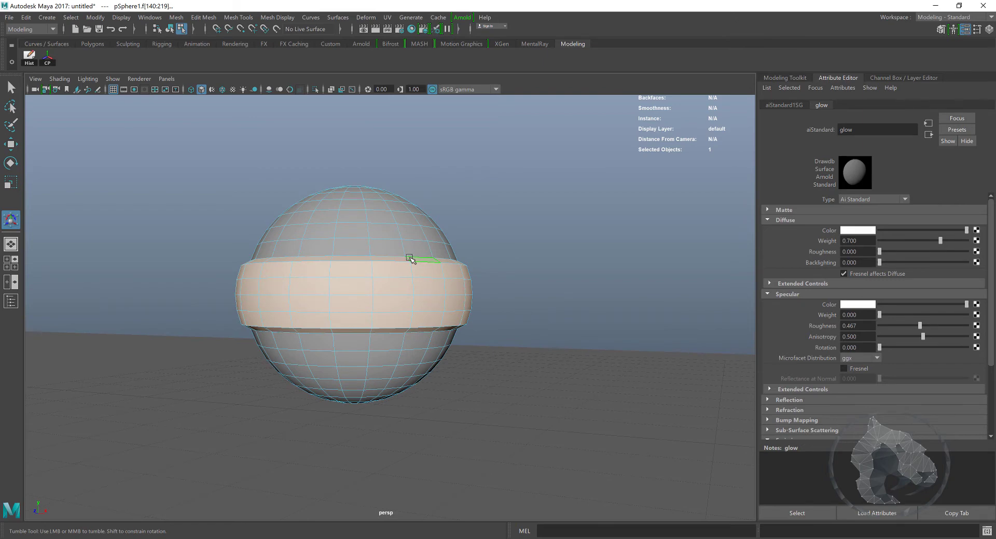
key(space)
key(space)
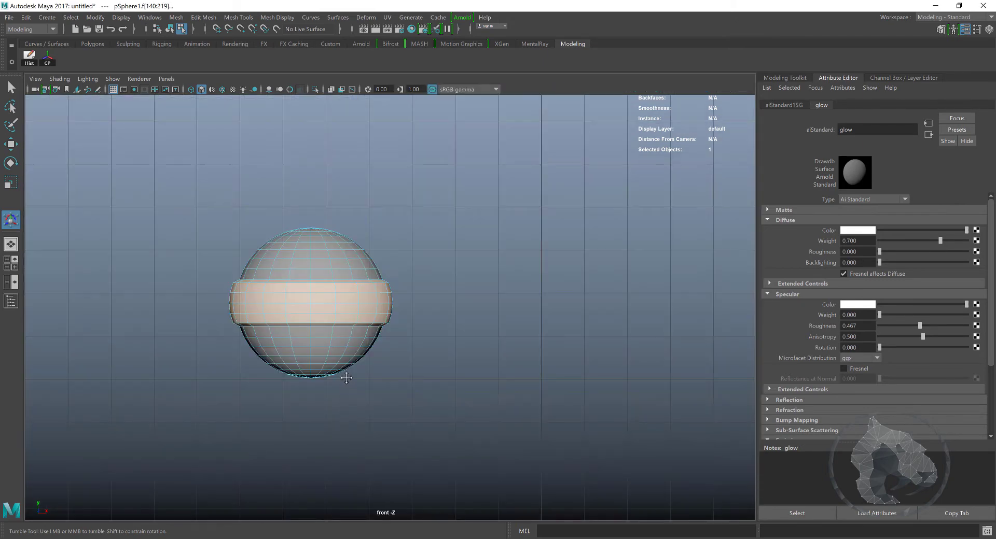
alt+middle_drag(276, 273, 283, 280)
drag(192, 210, 483, 435)
alt+right_drag(407, 374, 424, 354)
alt+middle_drag(424, 354, 382, 327)
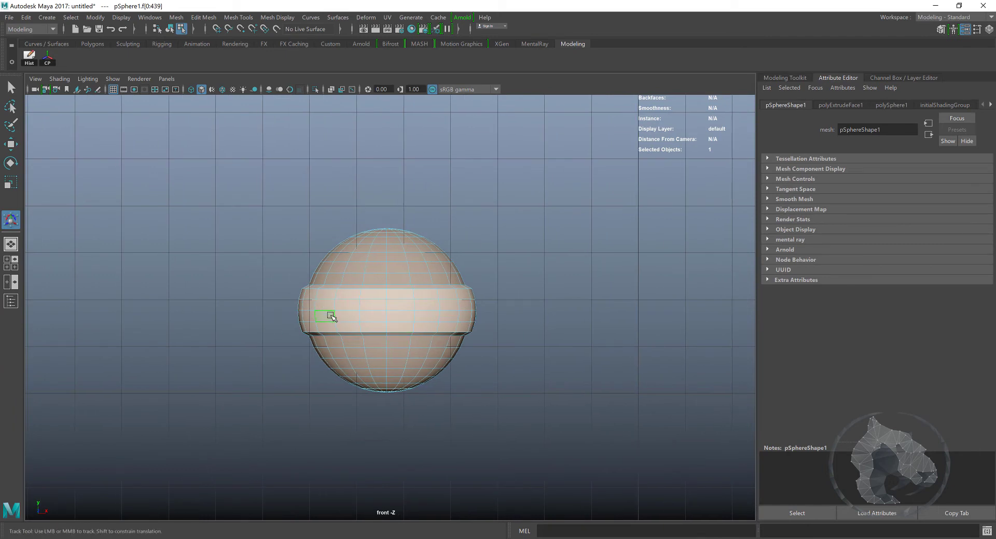
ctrl+drag(279, 286, 493, 335)
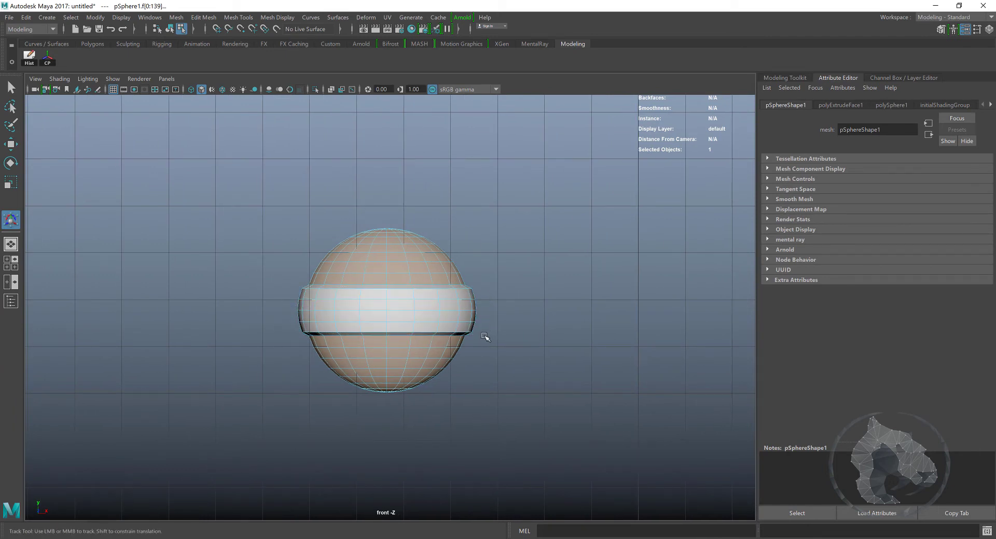
Step: Back in the perspective view, assign a new Arnold aiStandard material to the selected faces and darken its diffuse color to dark gray
key(space)
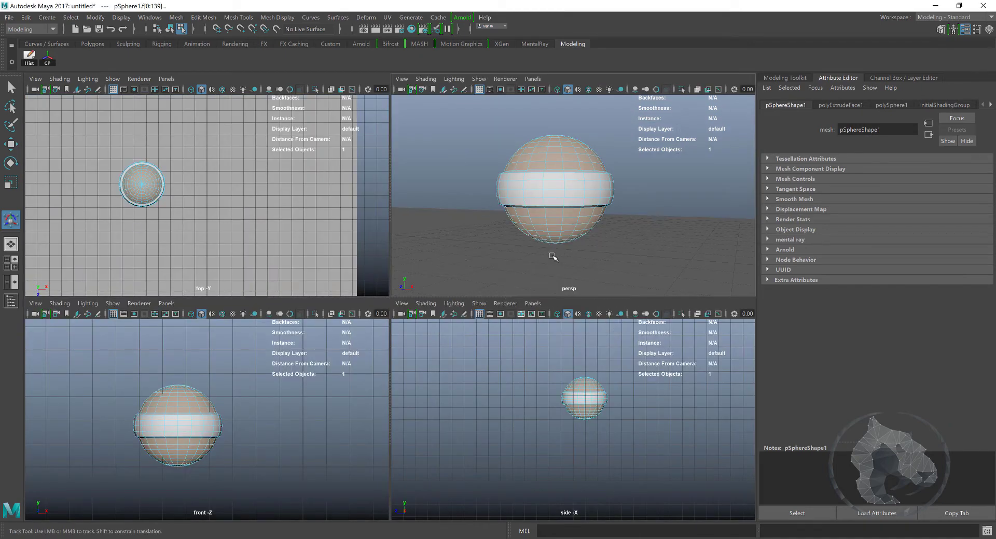
key(space)
alt+drag(511, 247, 535, 257)
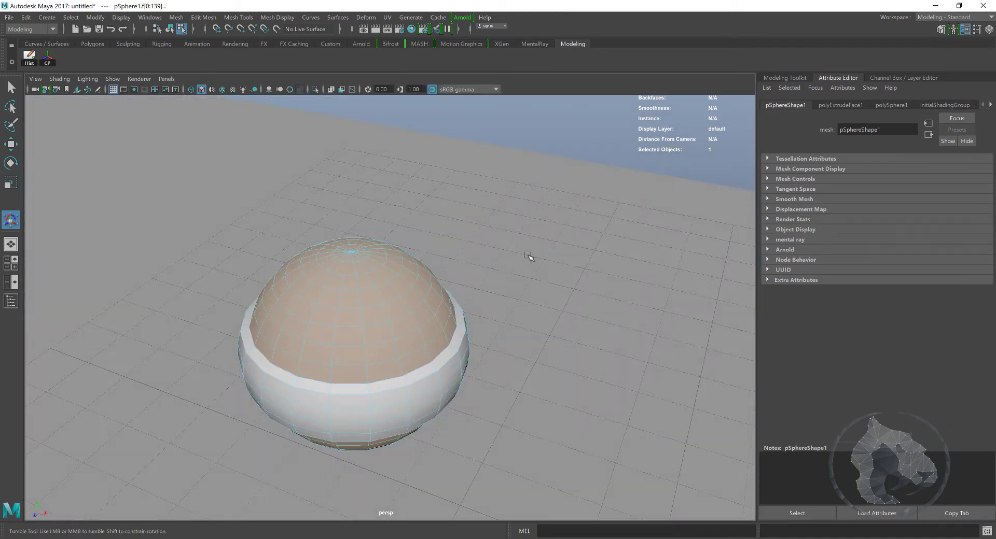
key(shift+t)
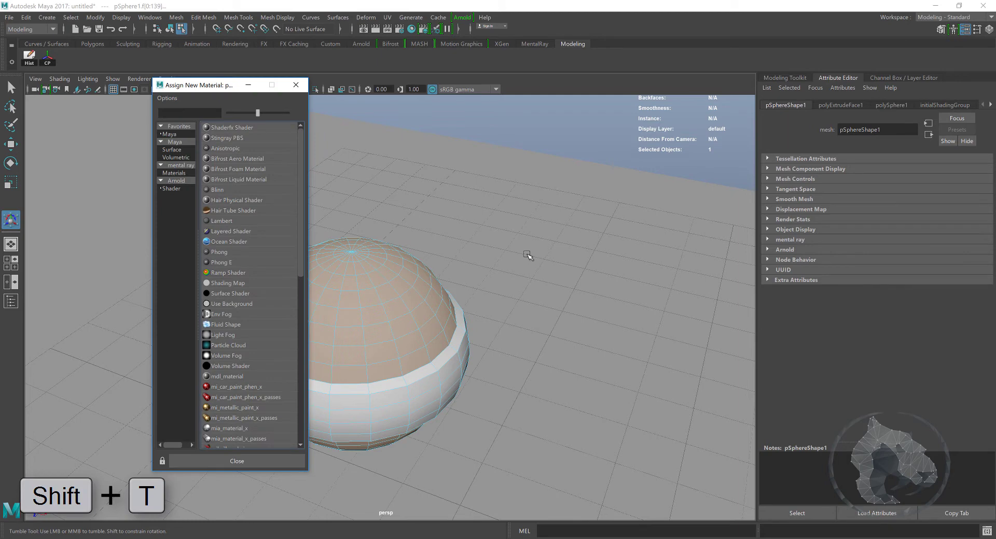
click(166, 189)
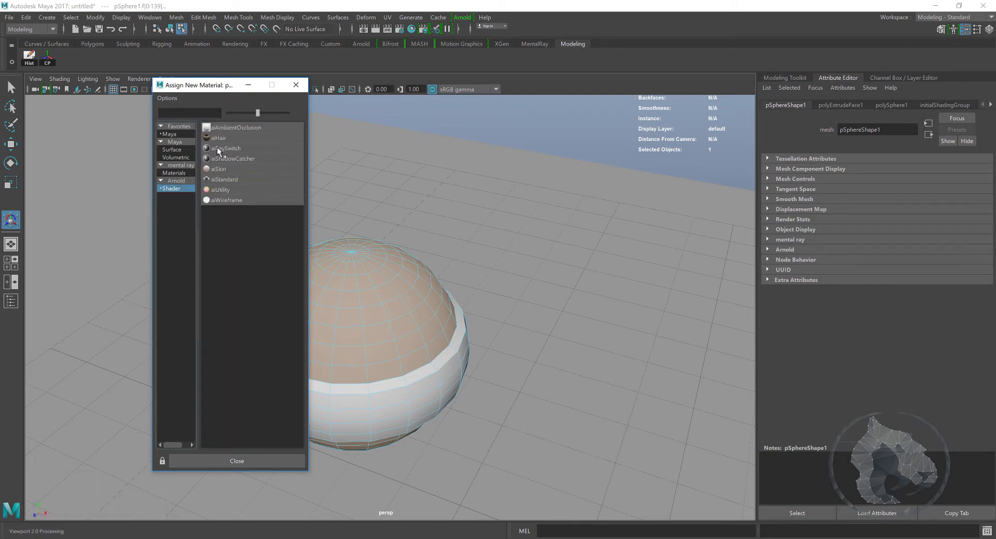
click(223, 180)
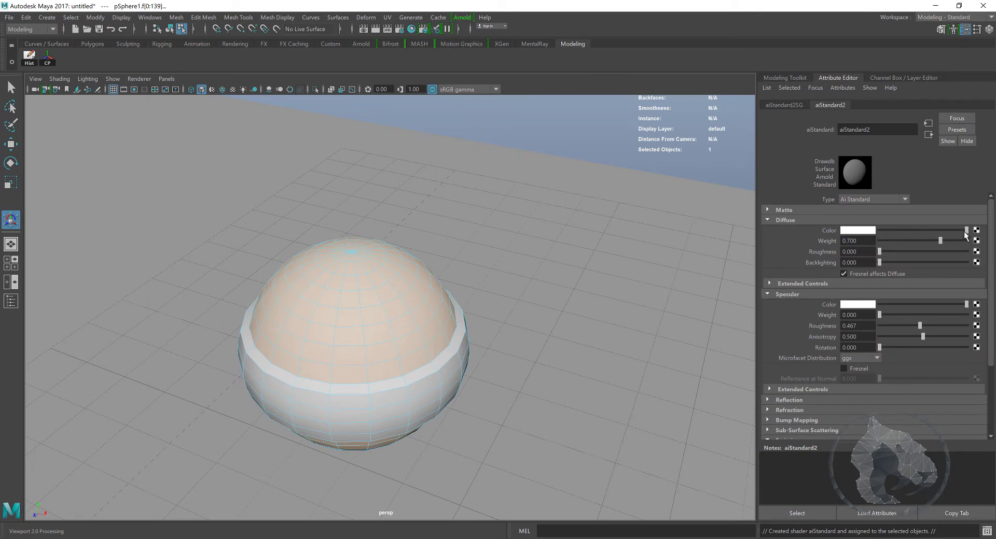
drag(964, 233, 888, 235)
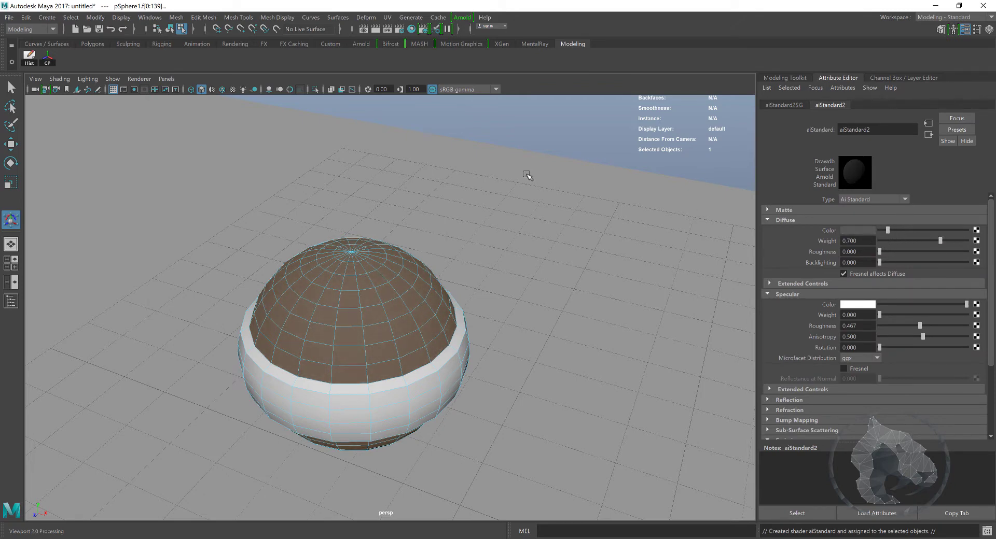
Step: Return the sphere from face selection to object mode with the Move tool active
scroll(529, 179, down, 2)
alt+drag(669, 291, 629, 271)
alt+middle_drag(629, 271, 574, 270)
alt+drag(575, 269, 545, 263)
key(w)
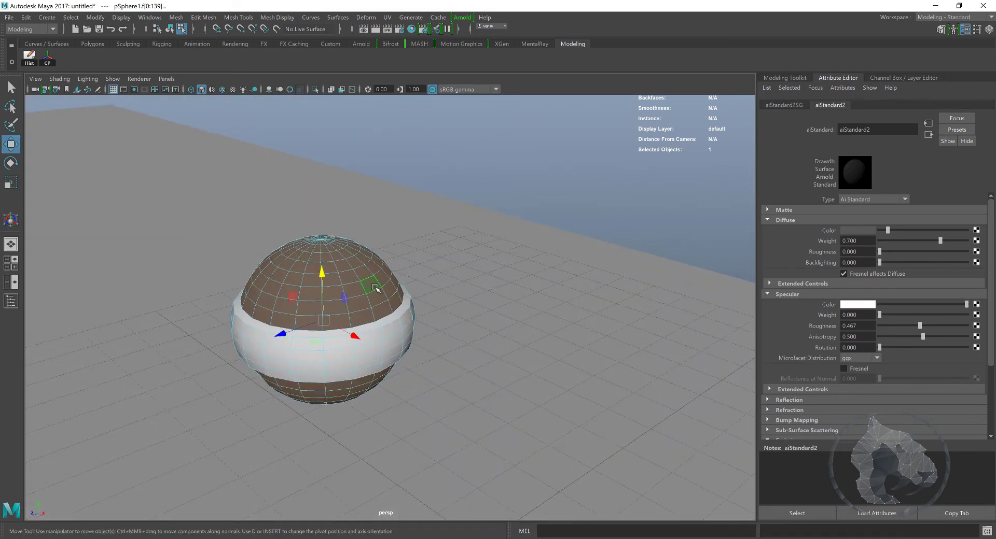
right_drag(373, 249, 433, 234)
alt+middle_drag(509, 332, 525, 327)
alt+drag(526, 327, 363, 324)
scroll(434, 311, down, 2)
alt+middle_drag(433, 311, 496, 291)
scroll(496, 291, down, 2)
alt+drag(496, 291, 497, 298)
scroll(487, 295, down, 1)
alt+middle_drag(496, 271, 504, 226)
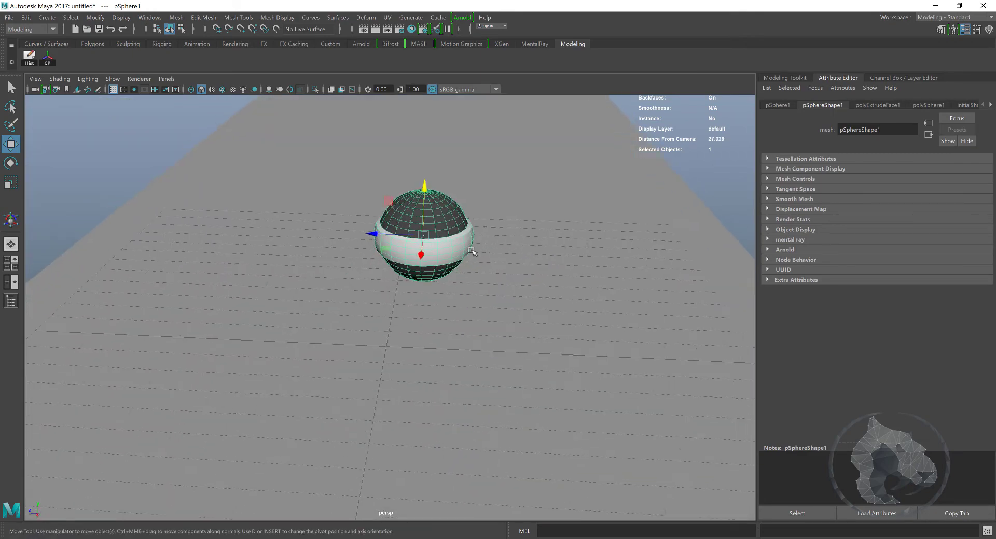
scroll(504, 226, up, 1)
Step: Create a new camera and scale it up uniformly to about 3.535
click(54, 18)
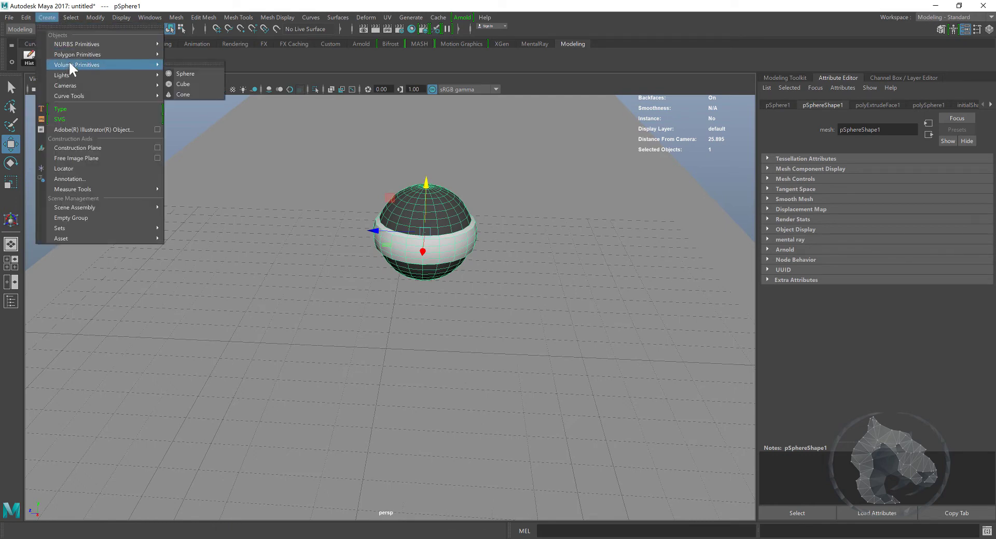
mouse_move(84, 58)
mouse_move(80, 84)
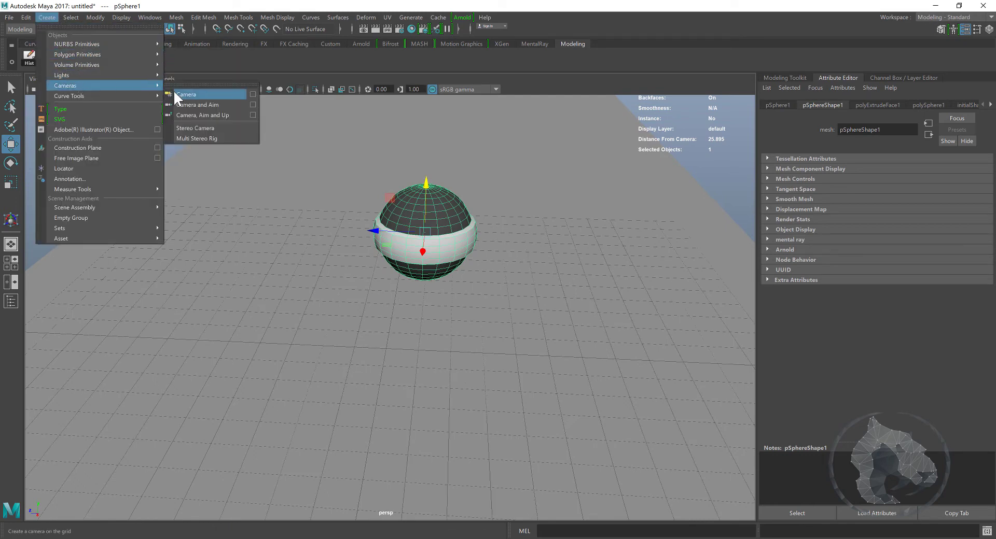
click(195, 95)
alt+middle_drag(562, 347, 500, 347)
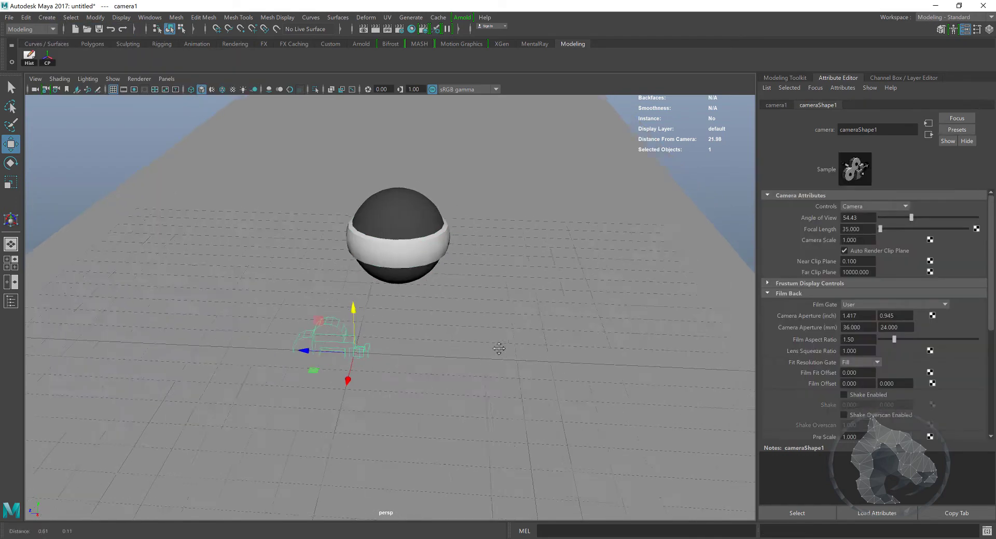
alt+right_drag(500, 346, 382, 337)
key(r)
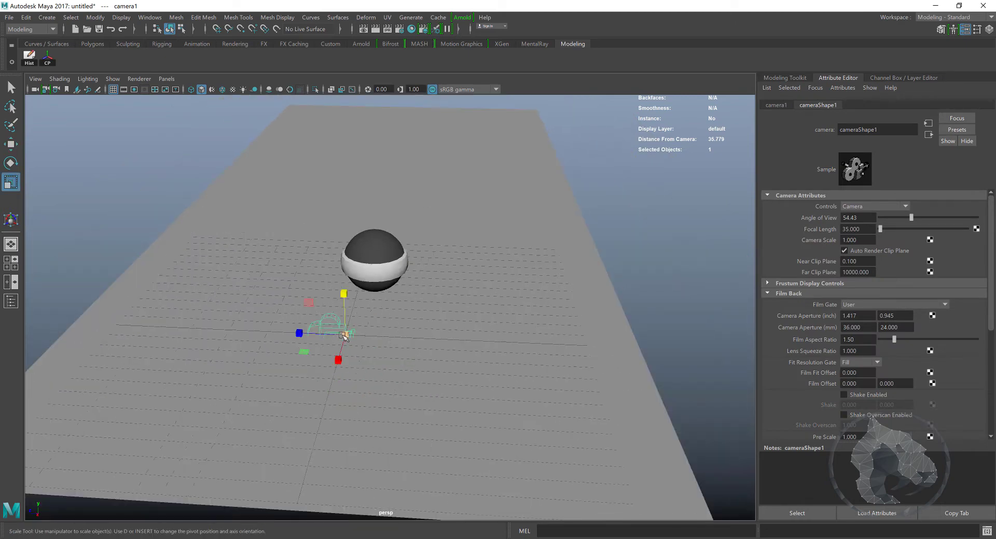
drag(346, 335, 407, 347)
Step: Set the camera's Rotate Y to 90 so it faces the sphere
key(w)
scroll(461, 350, down, 1)
key(e)
drag(349, 318, 394, 285)
click(885, 78)
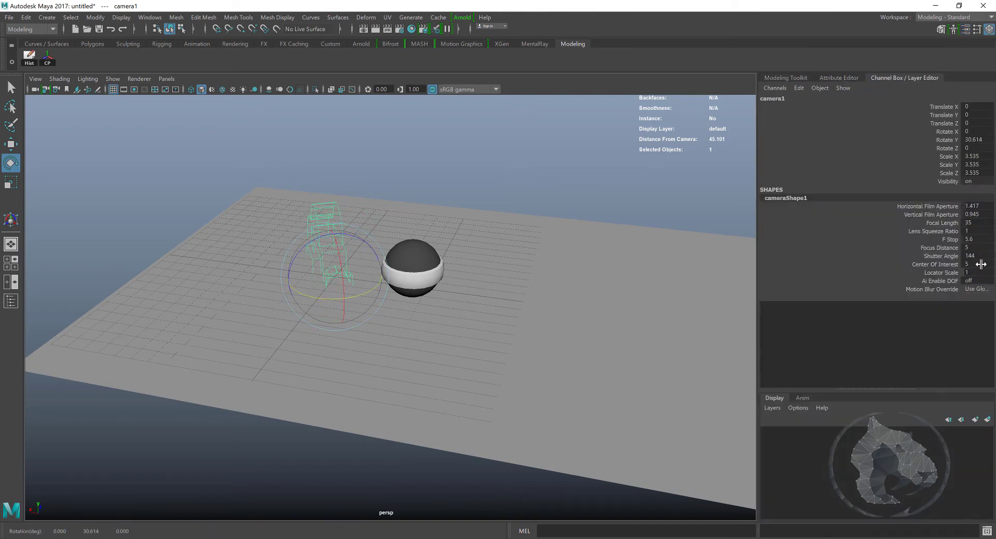
click(946, 140)
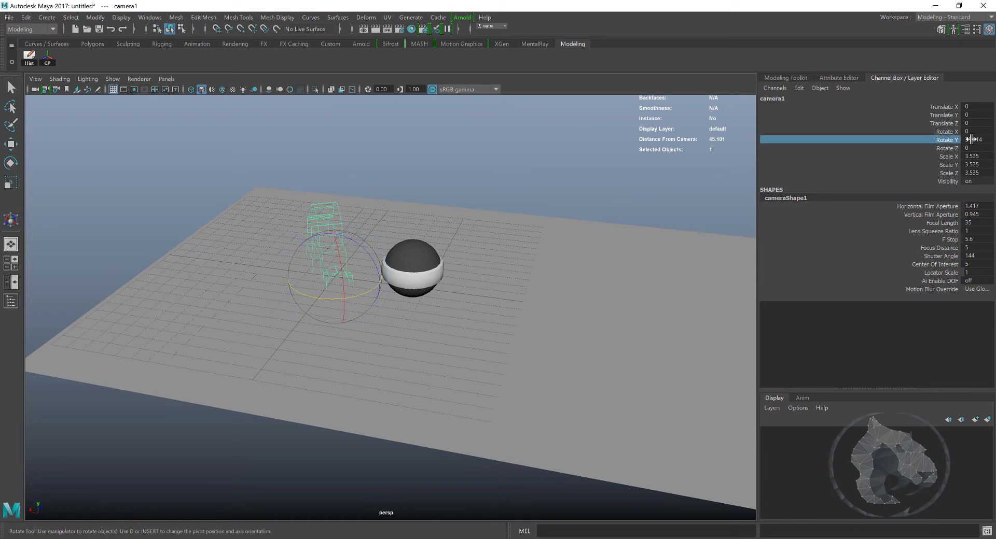
click(970, 139)
text(90)
key(Return)
Step: Move the camera away in front of the sphere and slightly up, to about Translate X 10.511 and Translate Y 1.343
alt+middle_drag(257, 251, 399, 294)
key(w)
alt+drag(434, 281, 409, 383)
scroll(399, 380, up, 2)
alt+middle_drag(342, 366, 368, 375)
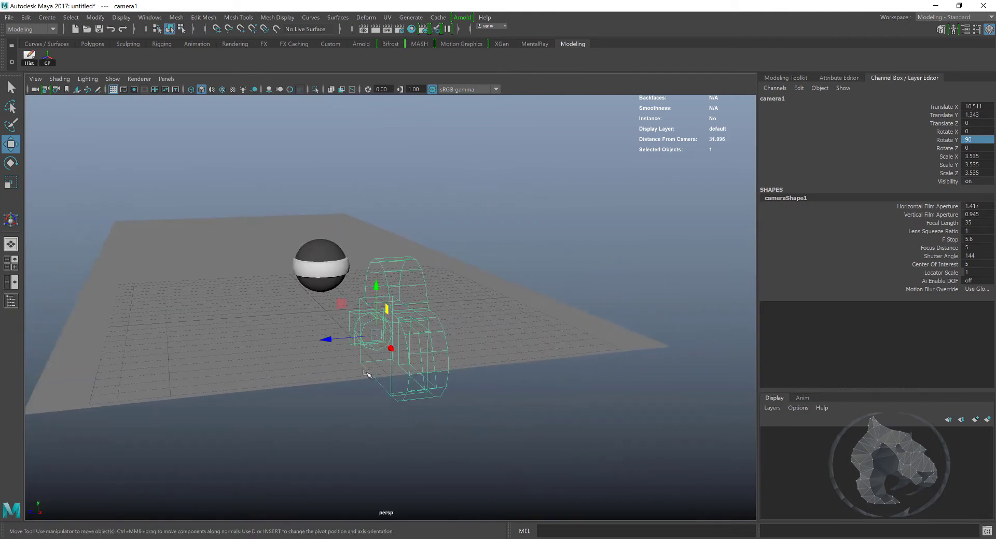
scroll(369, 374, up, 1)
alt+drag(275, 210, 289, 224)
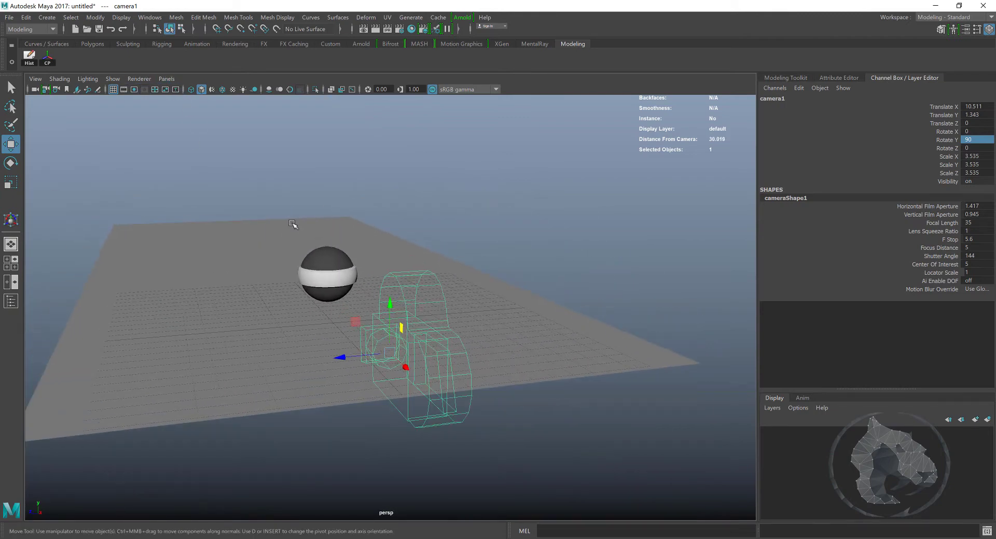
Step: Look through camera1 and adjust its view to frame the sphere on the ground plane
click(174, 81)
mouse_move(217, 91)
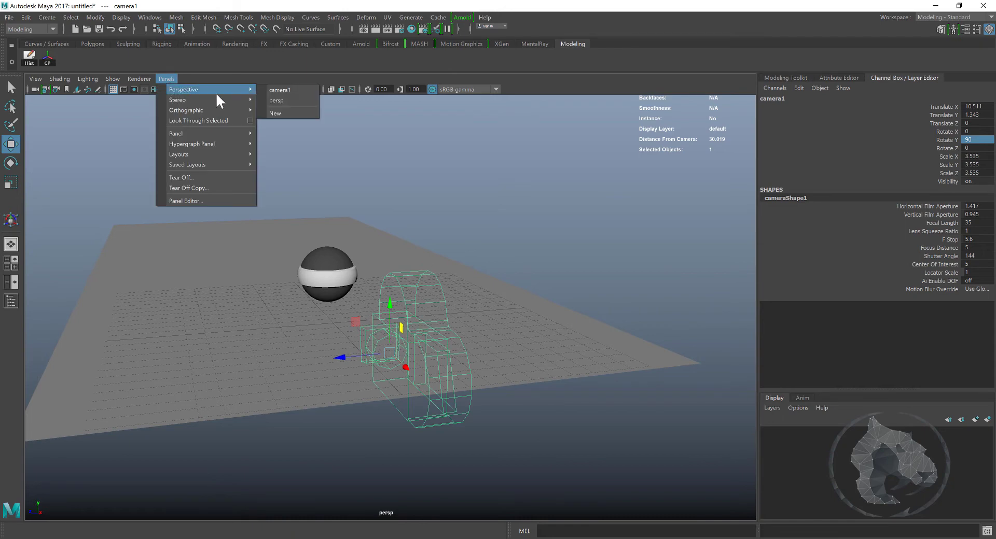
click(288, 93)
alt+middle_drag(505, 219, 433, 244)
alt+right_drag(539, 234, 351, 235)
scroll(397, 227, down, 2)
alt+drag(396, 227, 336, 248)
alt+middle_drag(336, 248, 382, 270)
alt+right_drag(382, 269, 404, 269)
alt+drag(405, 269, 355, 275)
alt+right_drag(355, 275, 373, 273)
alt+middle_drag(346, 267, 375, 267)
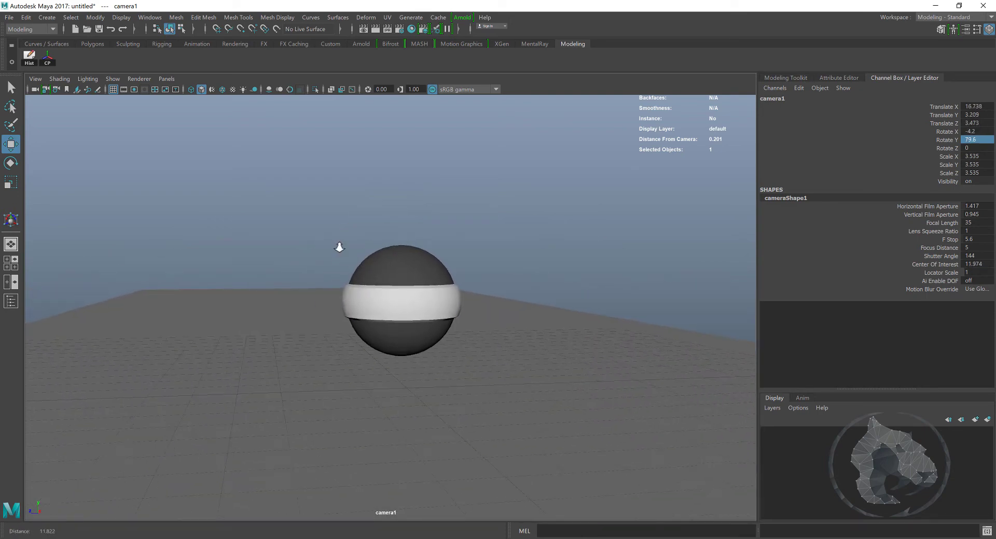
Step: Show the resolution gate and reframe camera1 closer, at about Rotate X -7.2 and Rotate Y 95.2, keeping the sphere near the center
click(134, 90)
alt+middle_drag(227, 210, 223, 213)
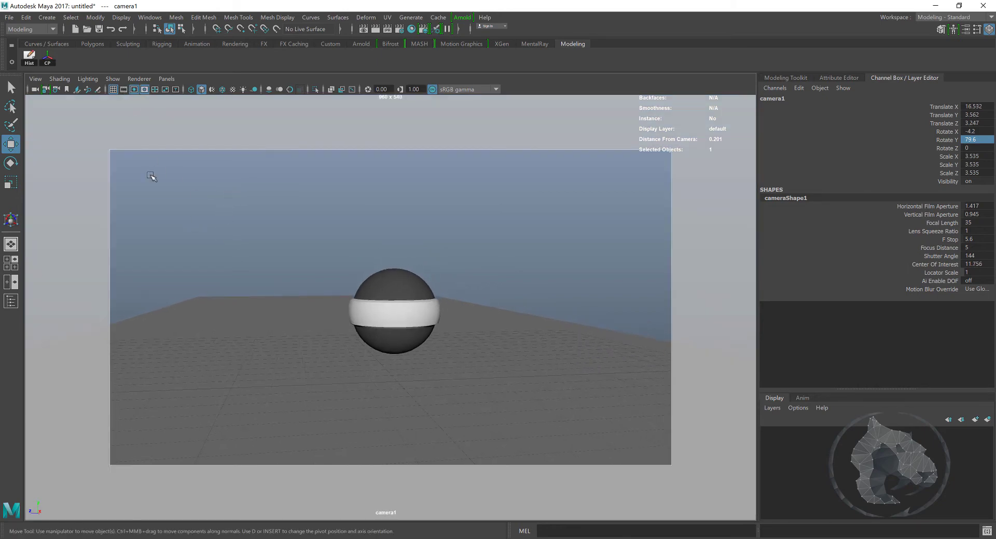
alt+middle_drag(445, 302, 413, 304)
alt+drag(414, 303, 426, 302)
alt+middle_drag(338, 306, 350, 297)
alt+drag(350, 299, 410, 295)
alt+middle_drag(409, 295, 446, 300)
alt+right_drag(407, 302, 415, 305)
alt+middle_drag(379, 308, 384, 304)
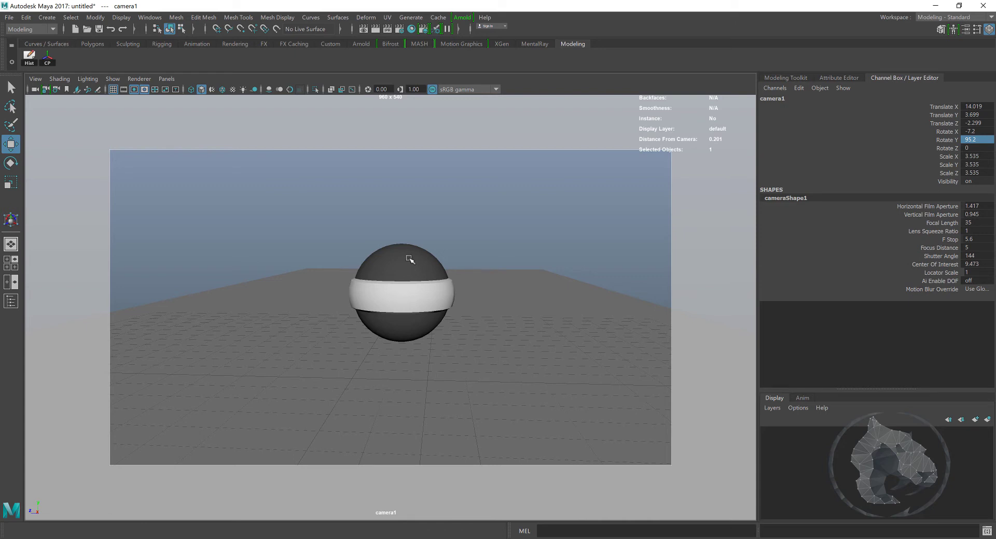
Step: Clear the selection and open the Arnold RenderView to render the scene through the new camera
click(431, 306)
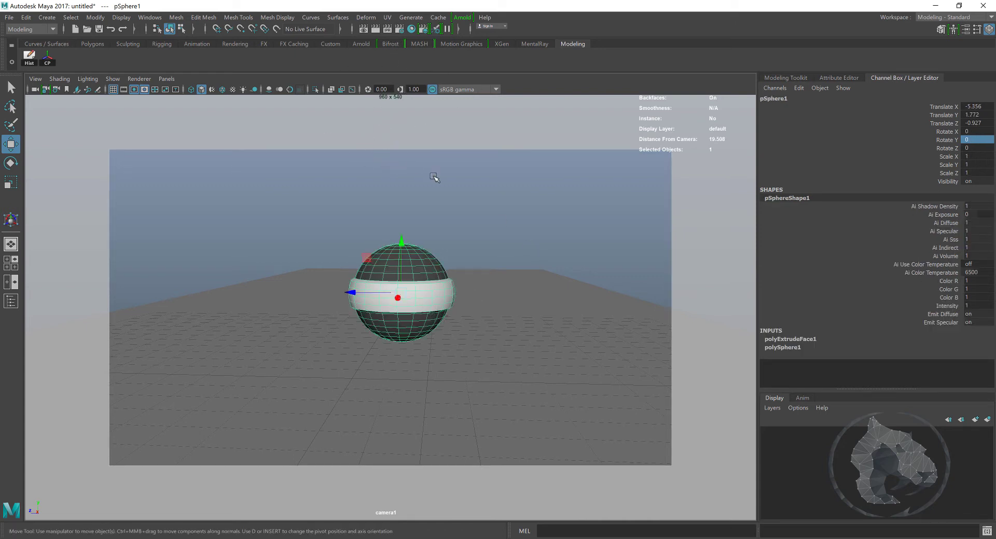
click(477, 224)
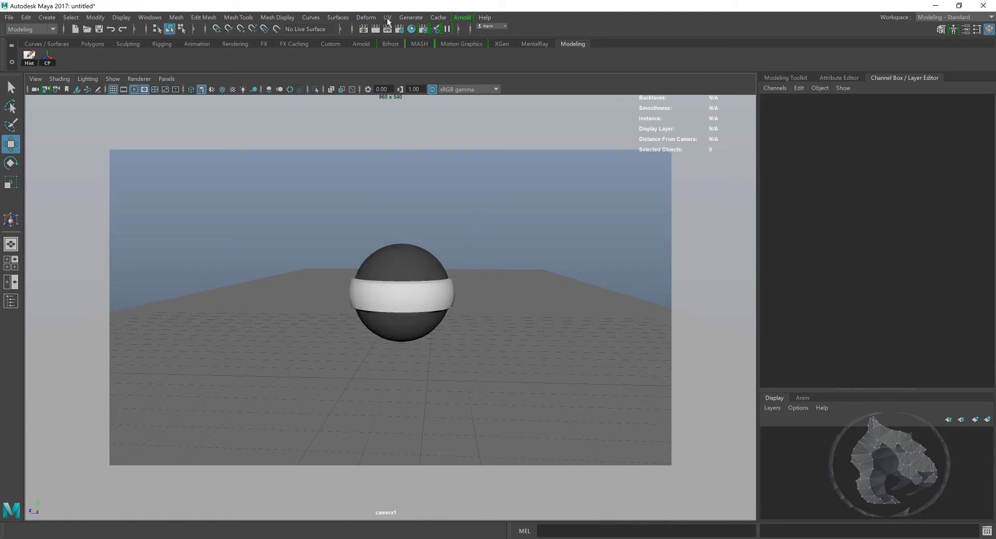
click(458, 19)
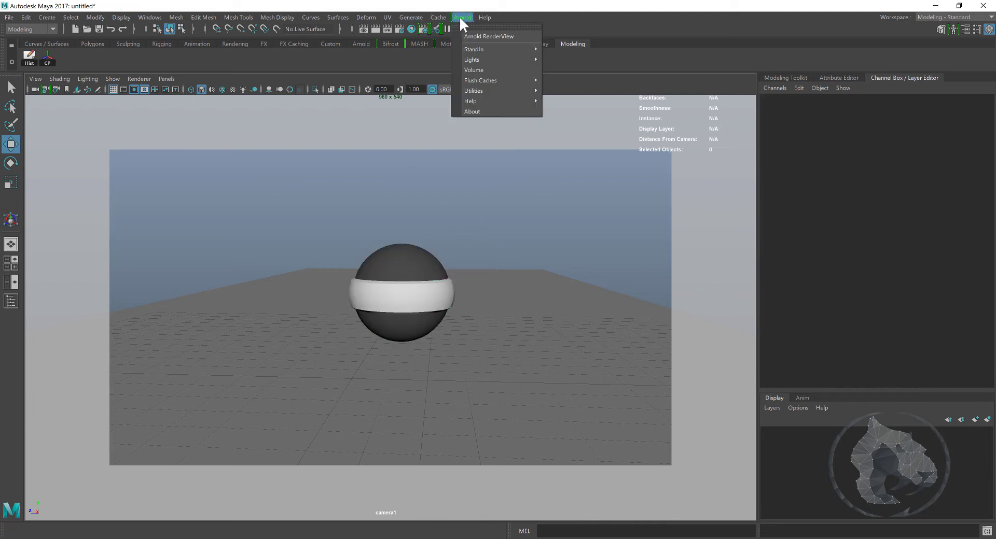
click(490, 37)
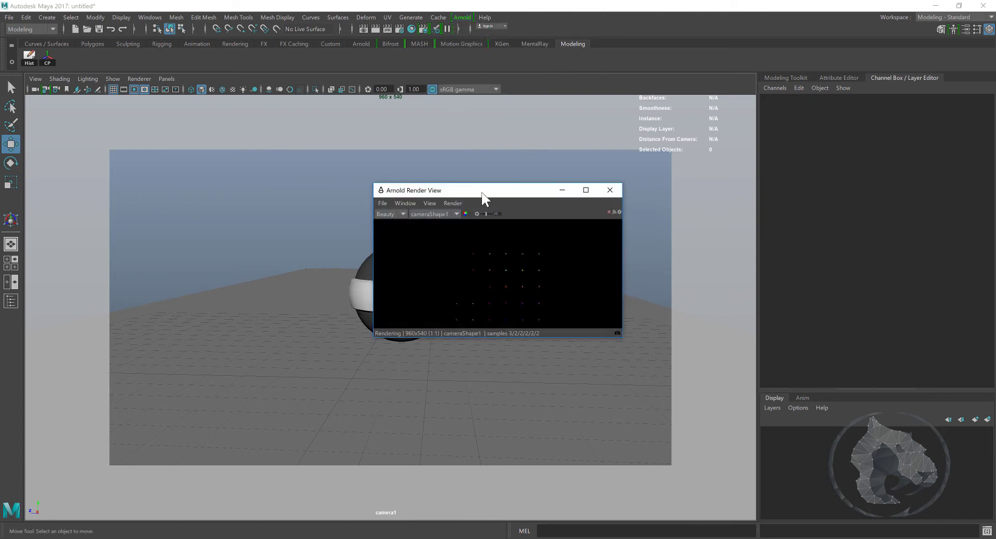
Step: Set the Emission Scale of the sphere's glow material to 2
drag(470, 191, 192, 66)
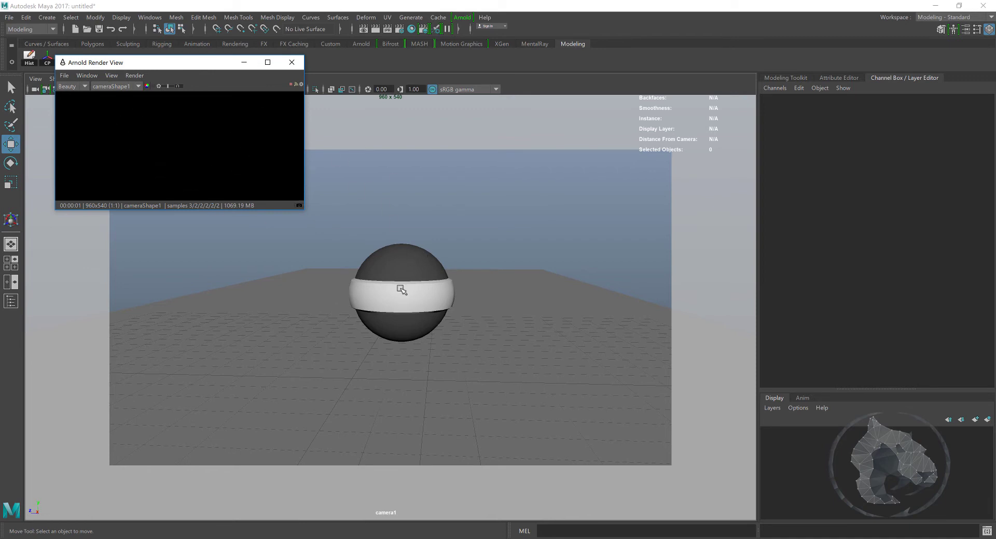
click(374, 296)
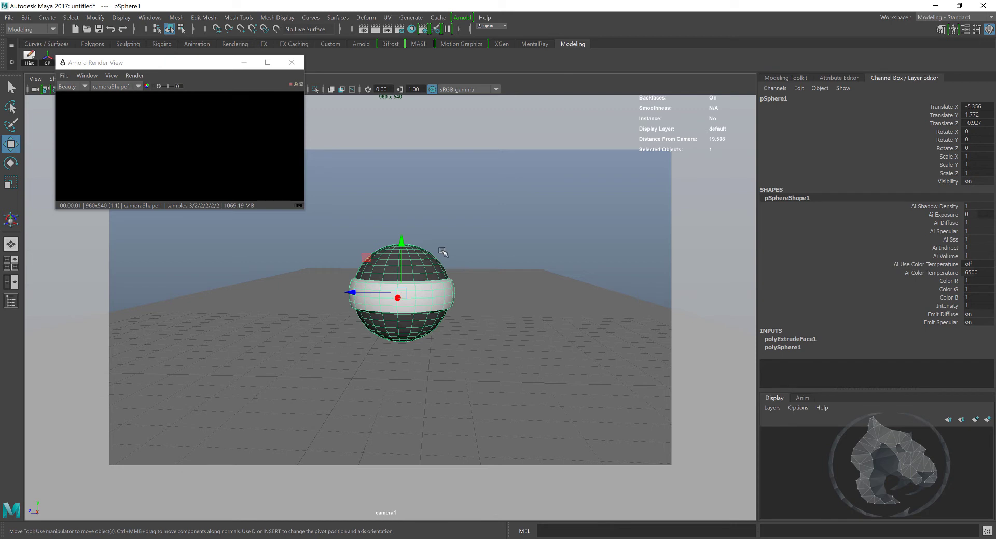
click(833, 78)
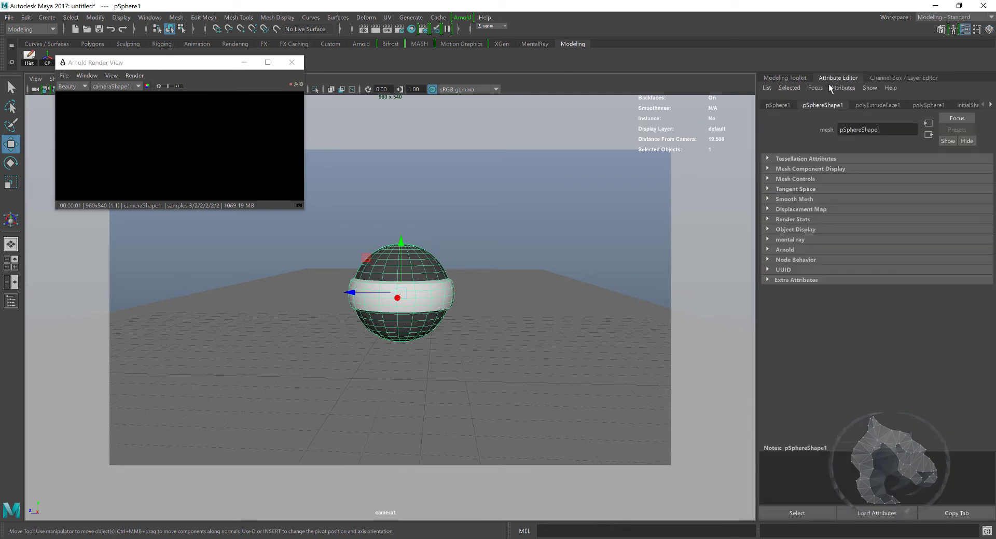
click(988, 107)
click(928, 106)
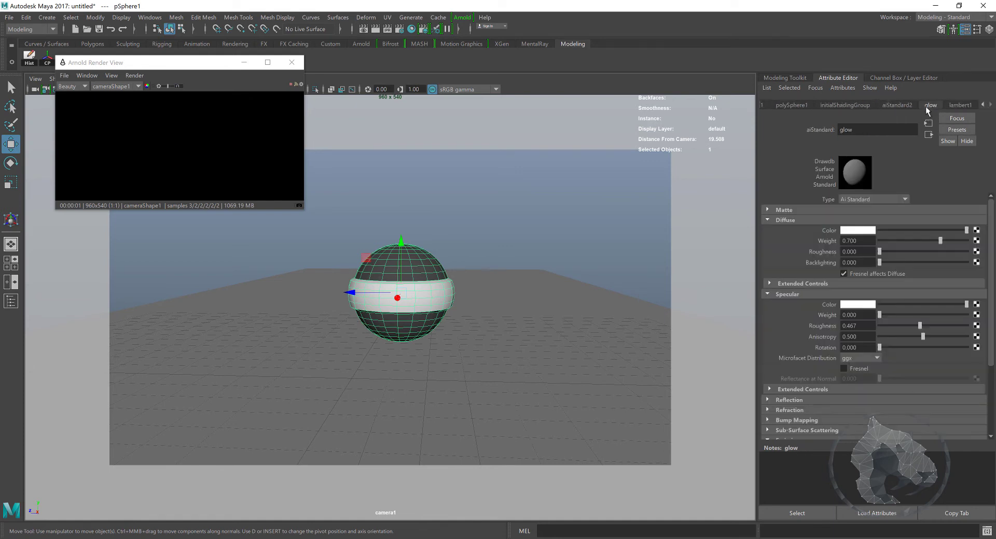
scroll(829, 292, down, 3)
click(857, 367)
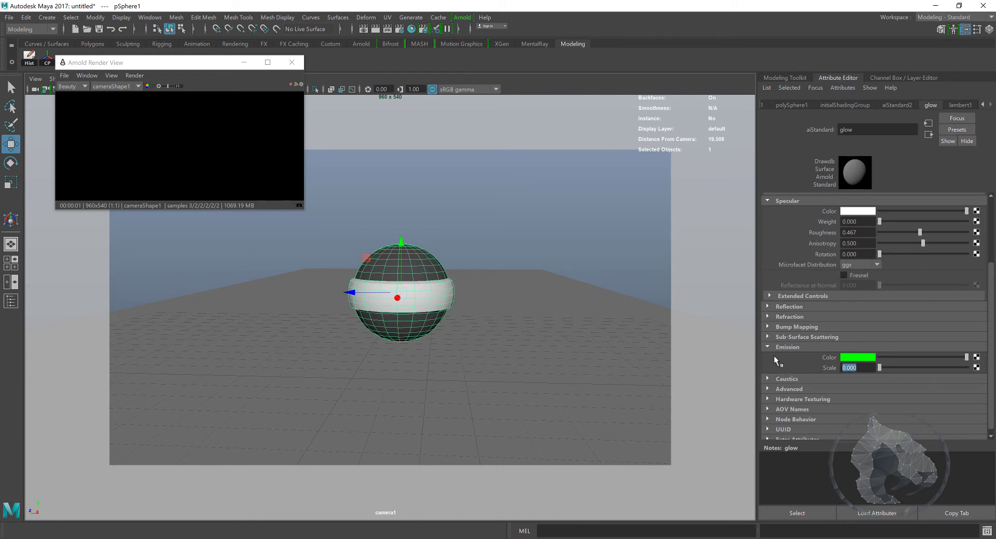
text(2)
key(Return)
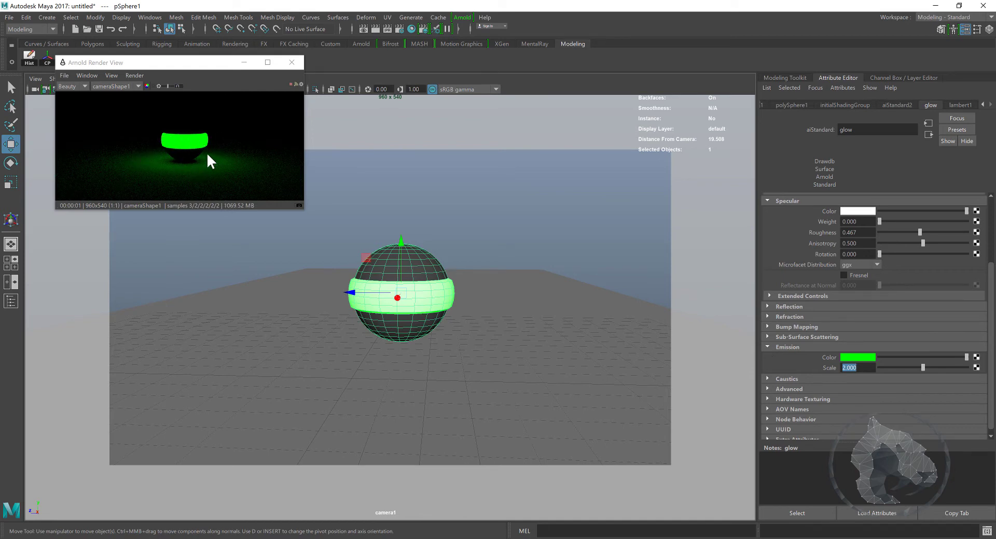
Step: Orbit camera1 to a high view and move the sphere along the X axis to about Translate X 4.072
middle_drag(419, 207, 574, 166)
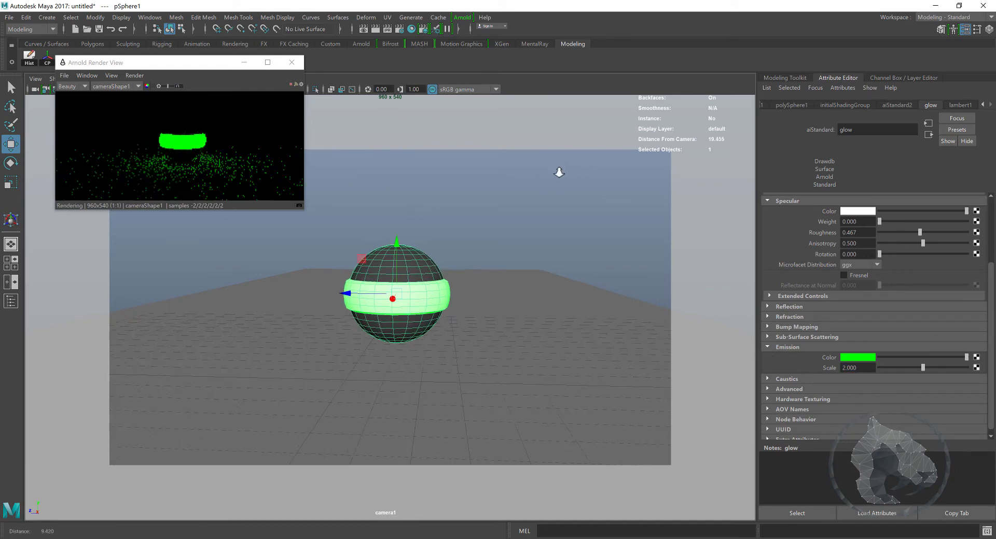
alt+middle_drag(481, 183, 493, 182)
alt+drag(451, 189, 451, 197)
alt+right_drag(451, 198, 395, 208)
alt+drag(395, 209, 426, 224)
alt+right_drag(426, 224, 363, 260)
alt+middle_drag(363, 259, 433, 270)
drag(347, 287, 520, 342)
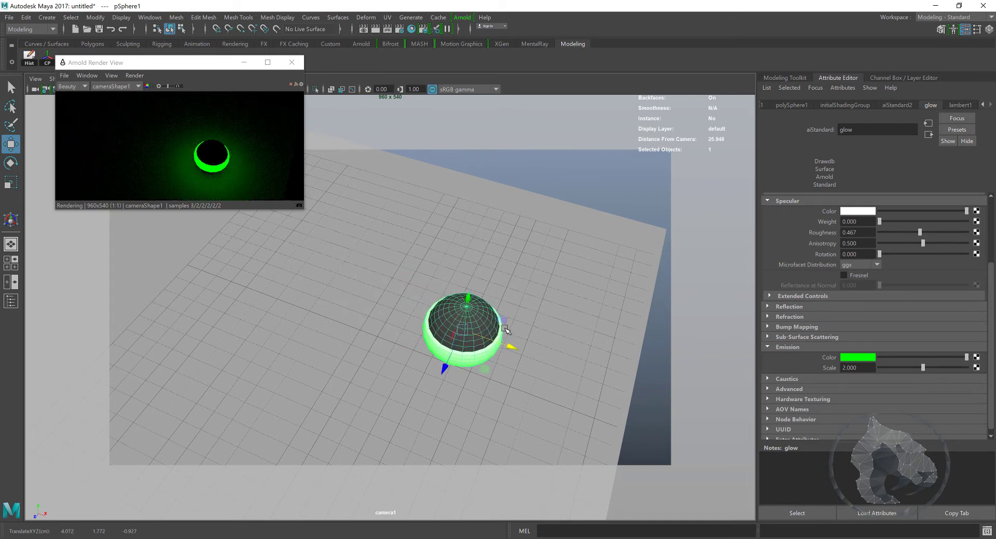
Step: Duplicate the sphere far back along the X axis and frame both balls in camera1 with the original in the foreground
key(ctrl+d)
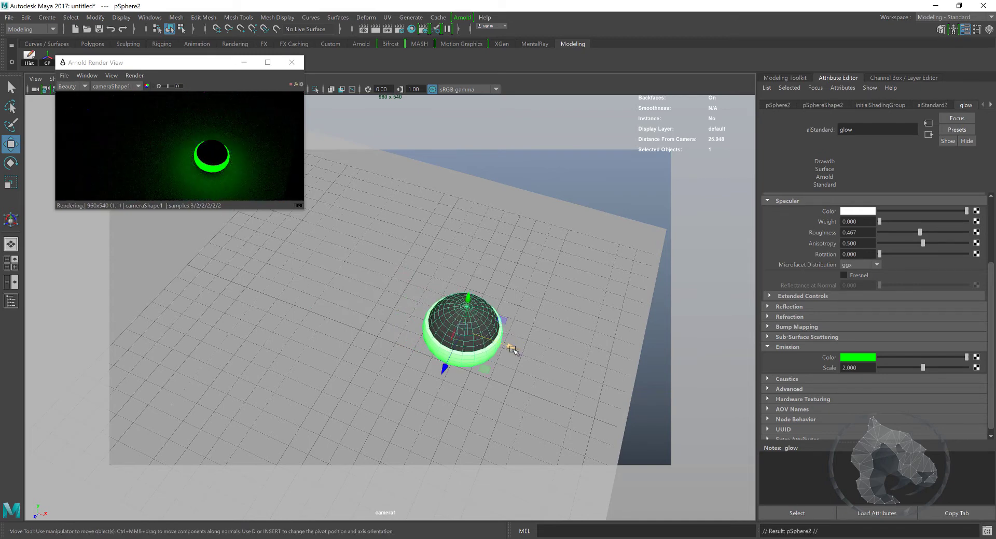
drag(512, 346, 154, 238)
mouse_move(501, 342)
alt+mouse_down()
mouse_move(513, 350)
mouse_move(475, 333)
mouse_move(485, 332)
alt+mouse_up()
alt+middle_drag(485, 333, 434, 340)
alt+right_drag(434, 340, 499, 358)
alt+middle_drag(498, 358, 490, 333)
alt+right_drag(490, 333, 493, 343)
alt+middle_drag(493, 344, 495, 339)
alt+right_drag(495, 339, 489, 341)
alt+middle_drag(489, 342, 488, 340)
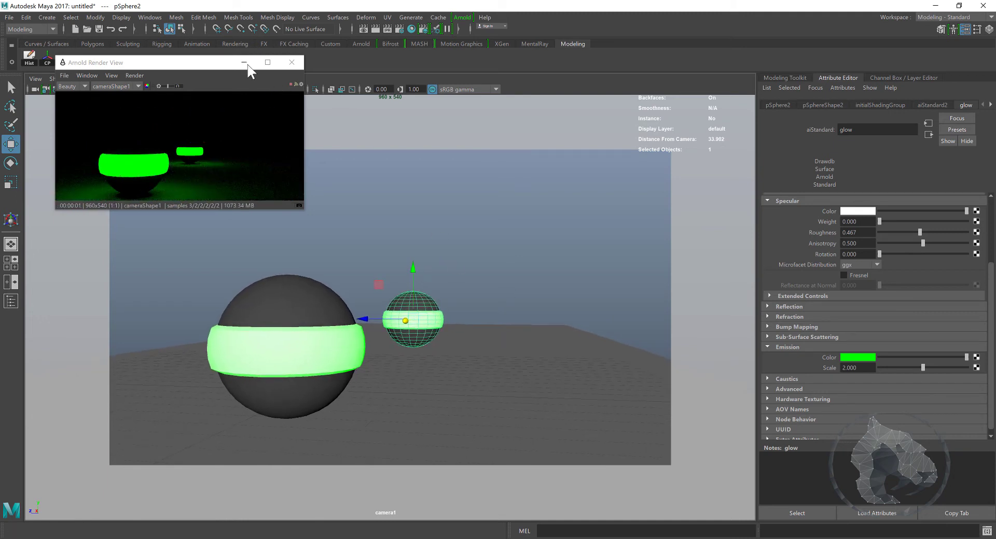
Step: Select camera1 and enable depth of field in its Arnold attributes
drag(204, 62, 186, 144)
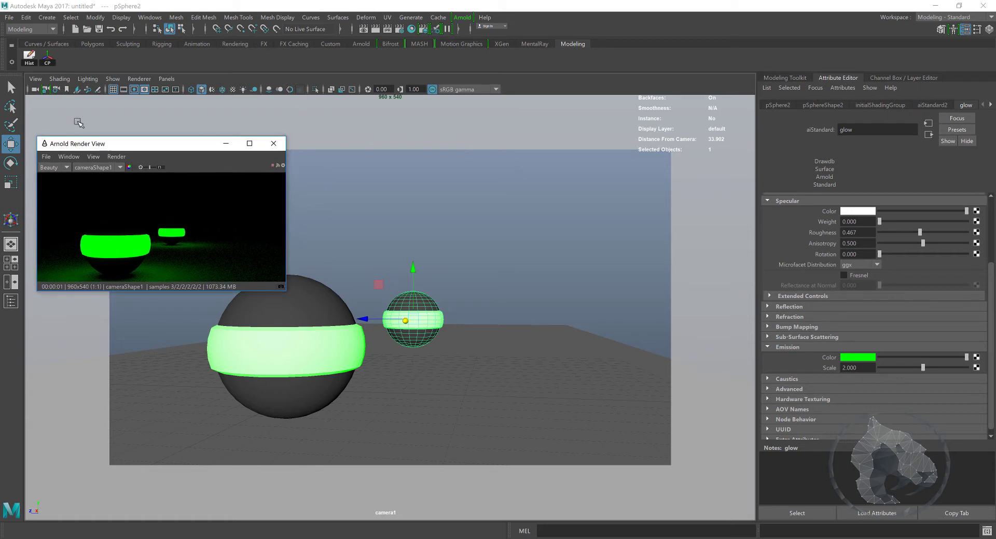
click(36, 79)
click(36, 79)
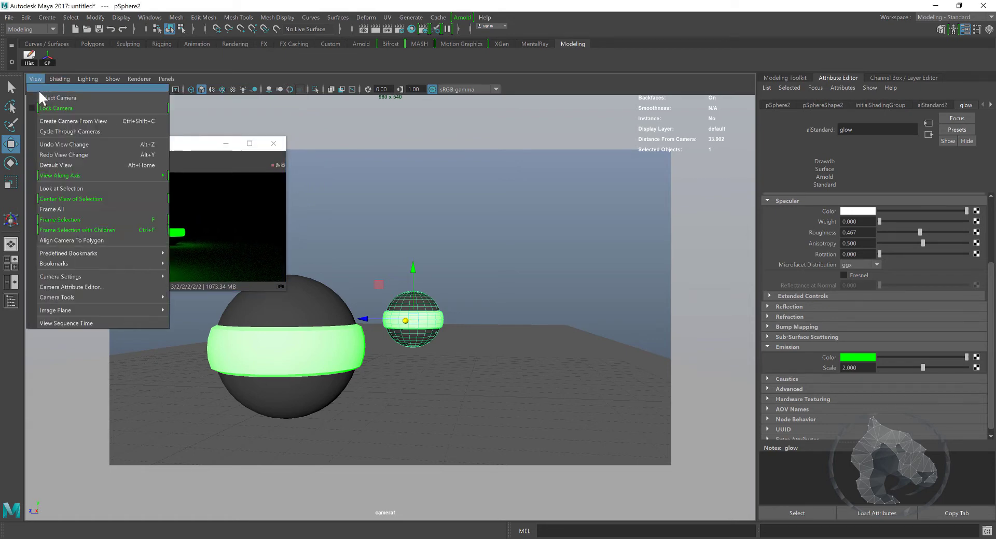
click(45, 98)
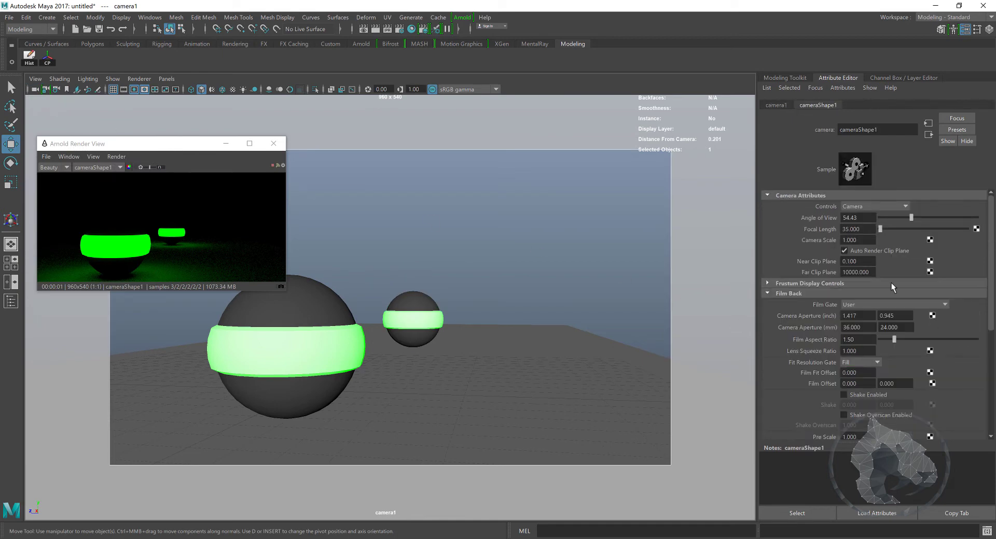
click(782, 293)
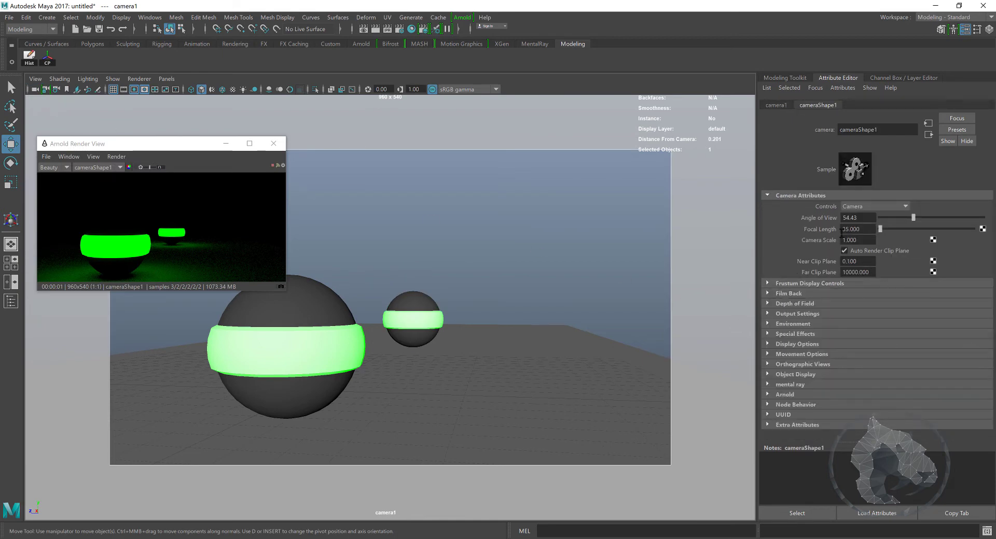
click(784, 394)
scroll(907, 288, down, 3)
scroll(907, 285, down, 8)
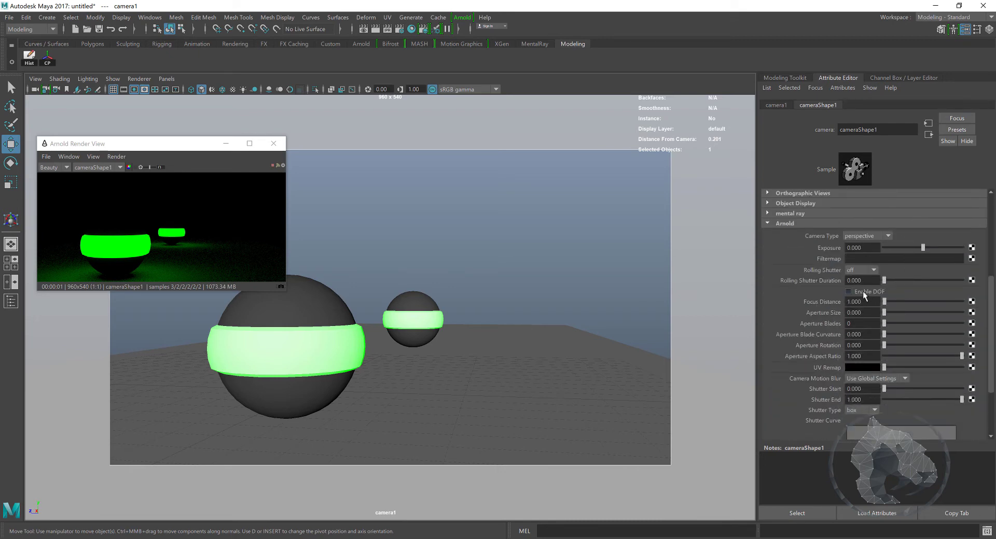
click(861, 291)
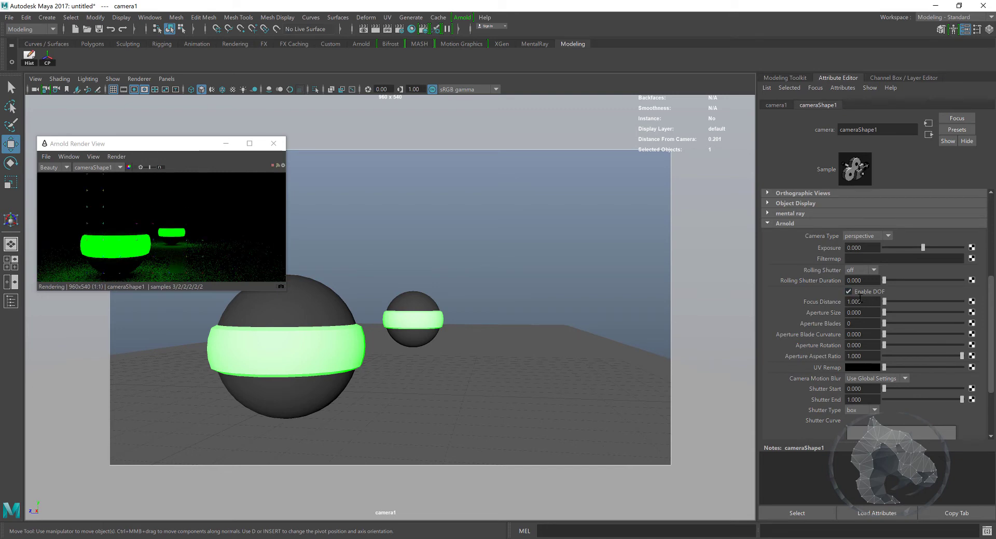
Step: Reframe camera1 low over the ground plane, with one ball large in the foreground and the other small behind it
alt+middle_drag(412, 404, 404, 400)
alt+right_drag(421, 402, 441, 401)
alt+middle_drag(424, 395, 457, 379)
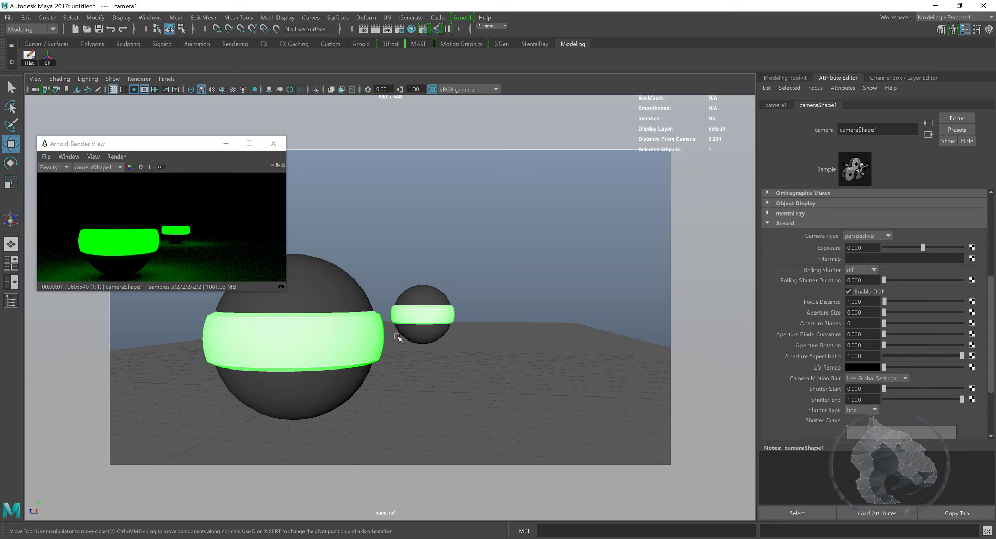
scroll(395, 338, down, 5)
alt+drag(395, 338, 489, 380)
alt+middle_drag(489, 380, 526, 354)
scroll(527, 353, down, 1)
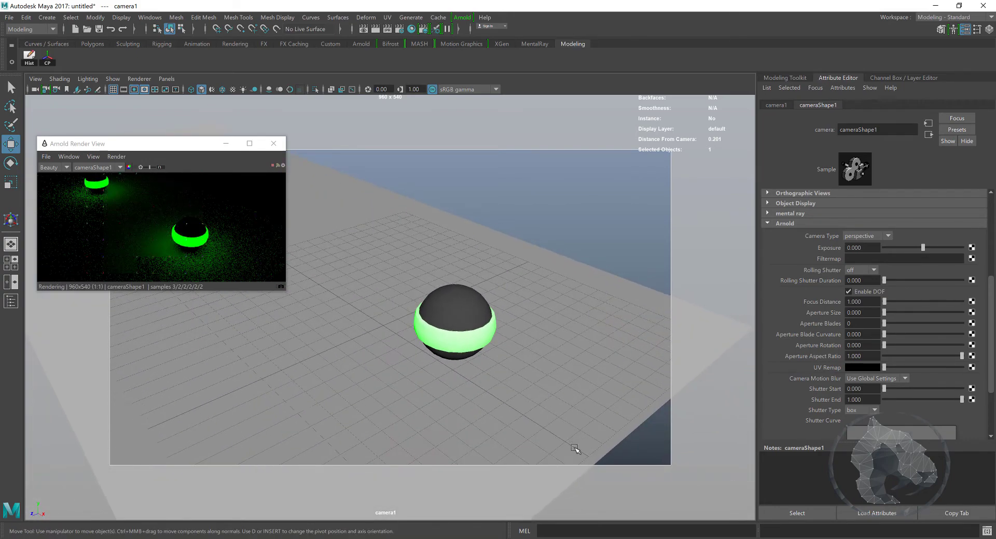
alt+drag(581, 427, 534, 402)
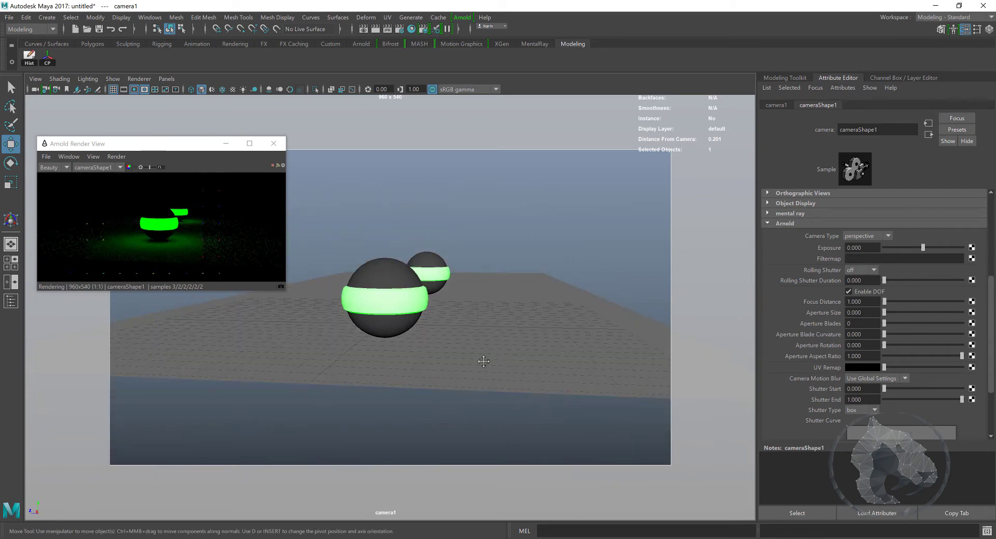
alt+right_drag(469, 370, 435, 382)
alt+middle_drag(434, 382, 425, 375)
alt+right_drag(424, 375, 446, 382)
alt+middle_drag(449, 384, 446, 377)
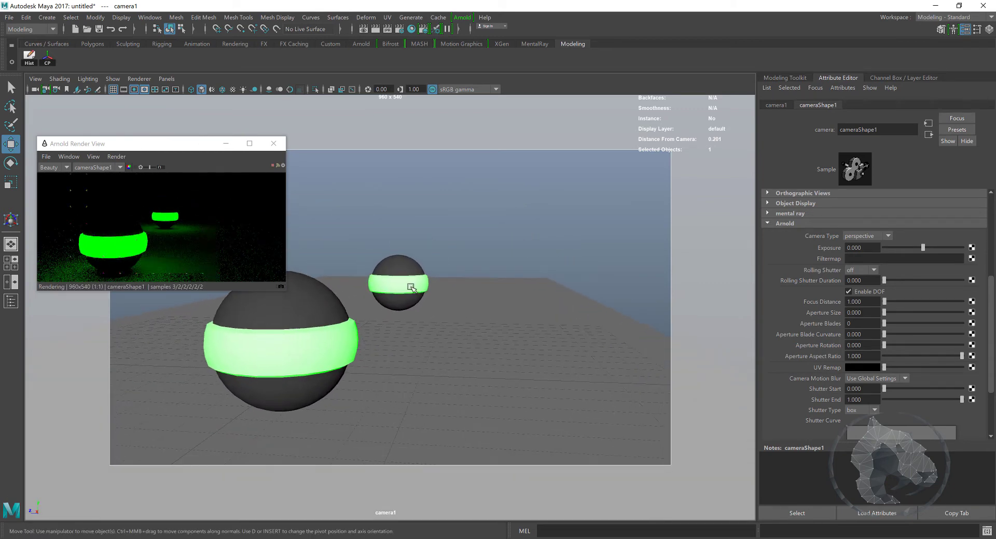
alt+drag(379, 364, 406, 340)
Step: Select the rear ball to read its distance from the camera while refining camera1's framing
click(398, 295)
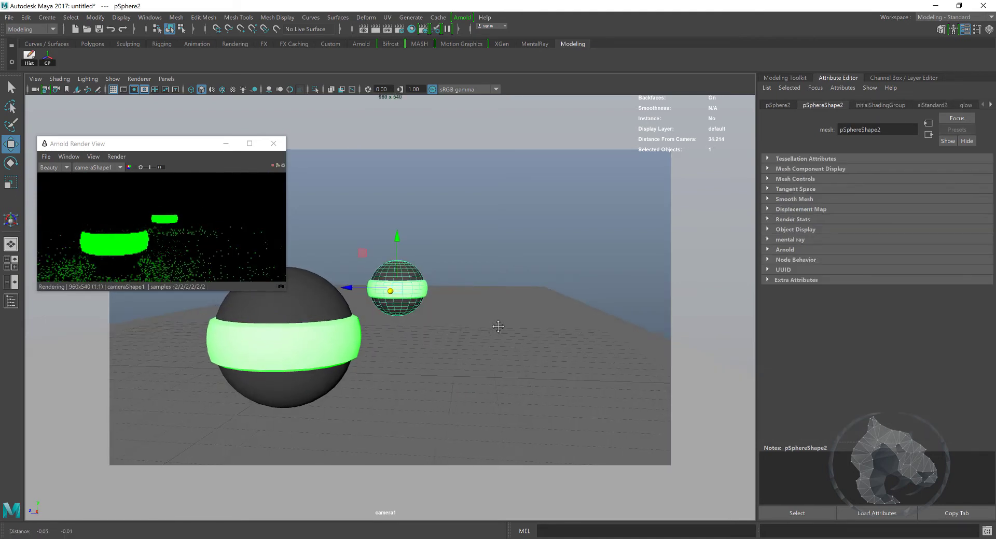
mouse_move(473, 324)
alt+middle_down()
mouse_move(471, 316)
mouse_move(476, 323)
alt+middle_up()
alt+drag(452, 310, 459, 326)
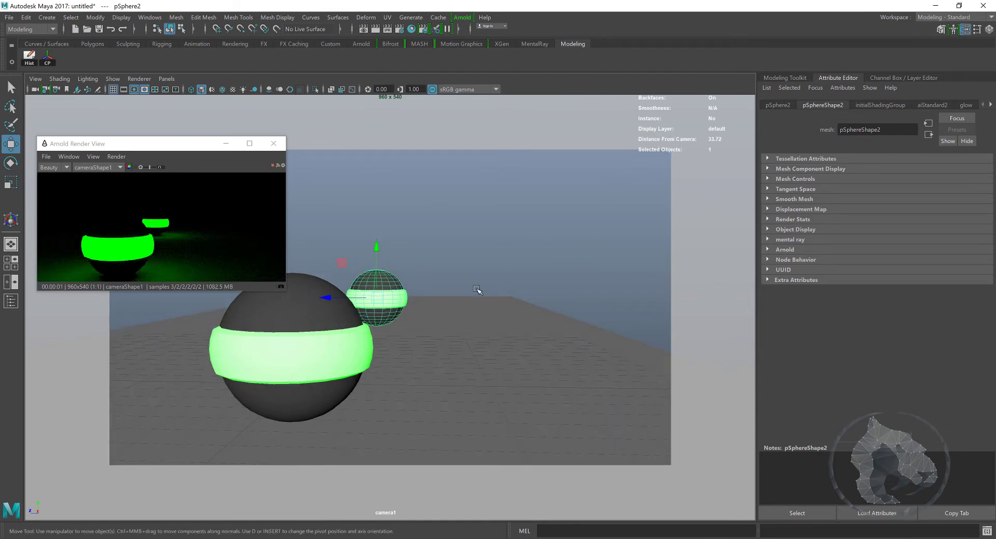
alt+middle_drag(475, 290, 462, 286)
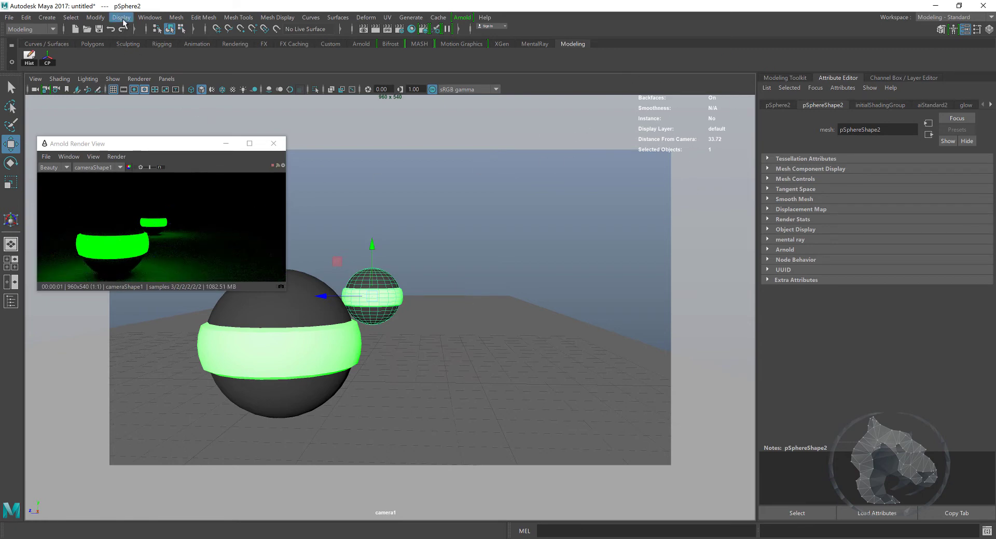
Step: Turn the Object Details heads-up display off and back on
click(145, 17)
mouse_move(126, 19)
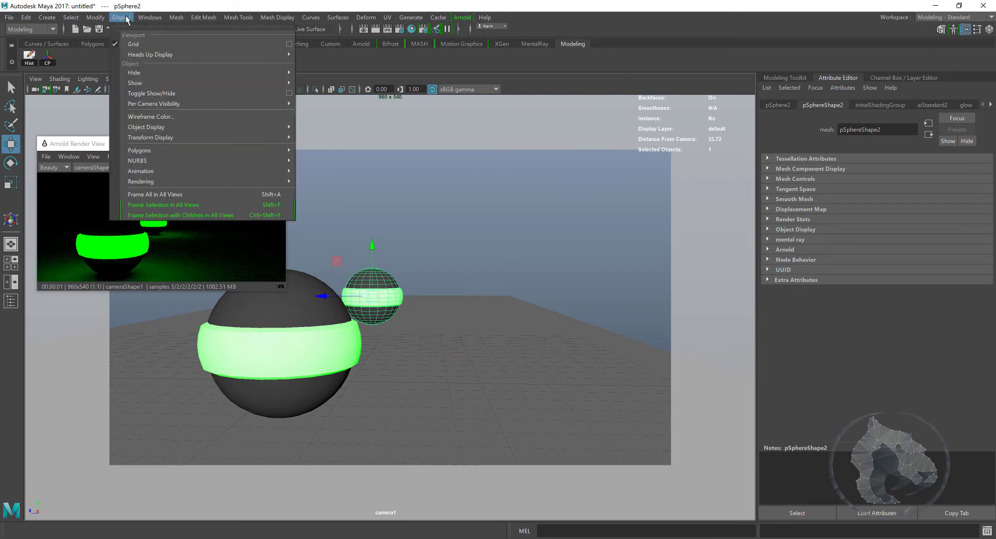
mouse_move(138, 55)
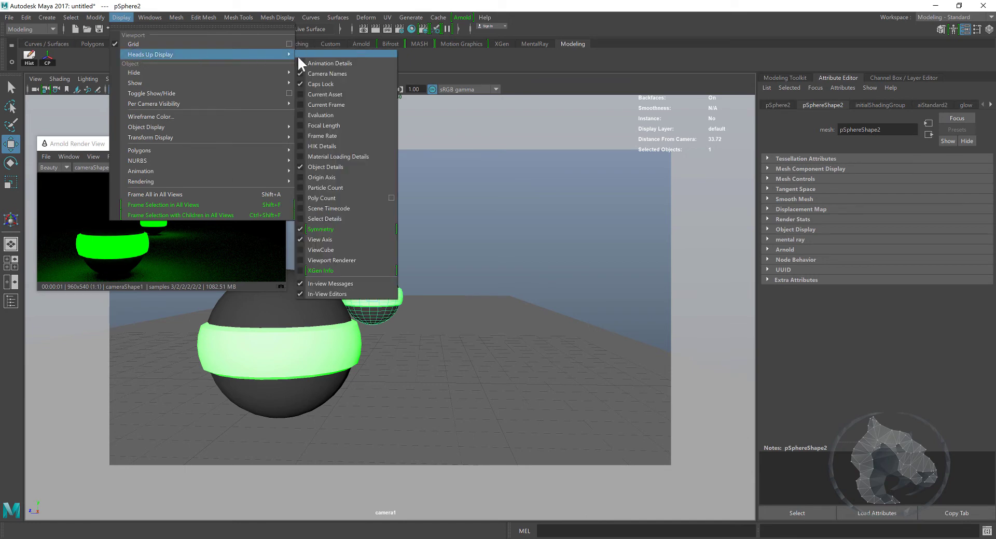
click(322, 166)
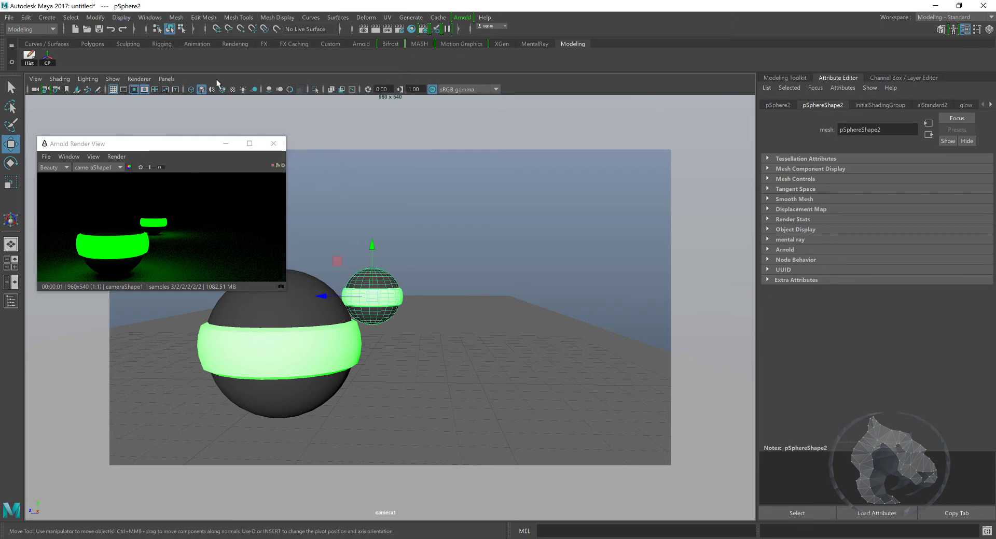
click(123, 18)
mouse_move(151, 52)
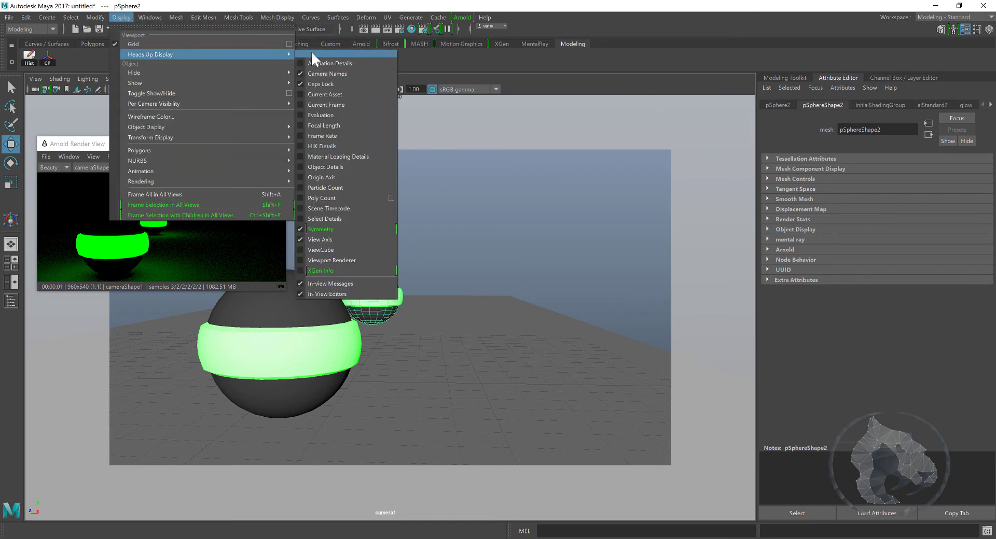
click(334, 167)
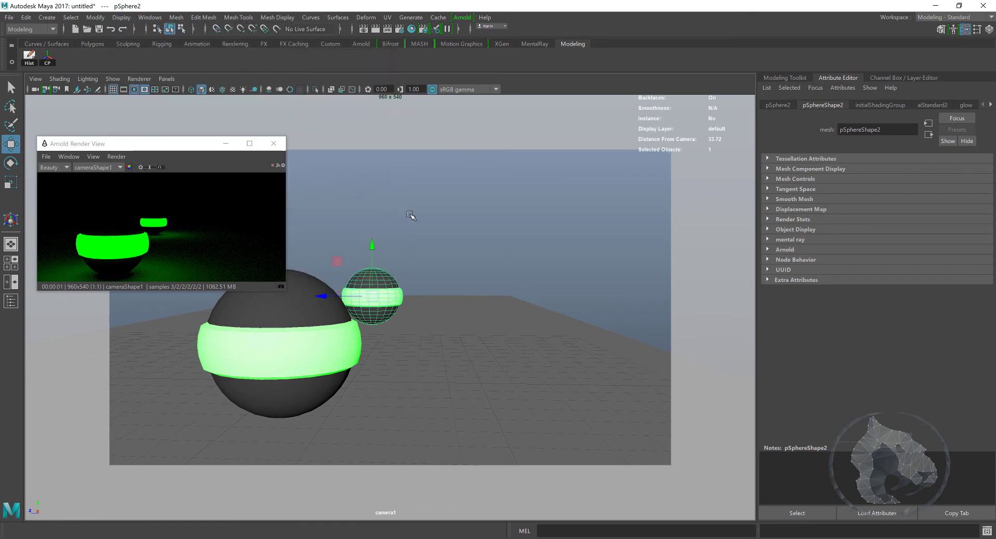
Step: Adjust camera1's framing slightly and set its Arnold Focus Distance to 33
alt+middle_drag(412, 217, 380, 208)
mouse_move(395, 218)
alt+mouse_down()
mouse_move(378, 217)
mouse_move(392, 219)
alt+mouse_up()
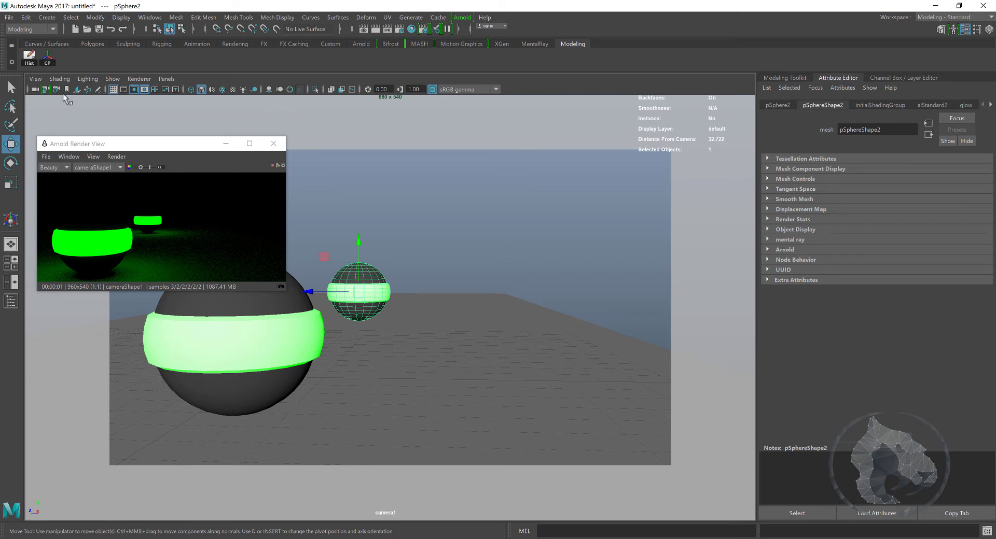
click(36, 79)
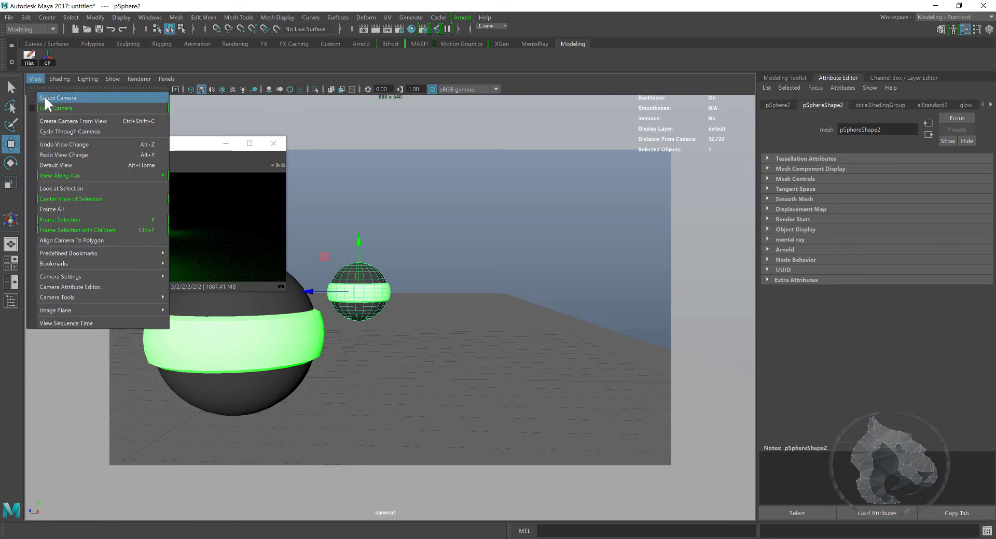
click(52, 98)
scroll(809, 297, down, 2)
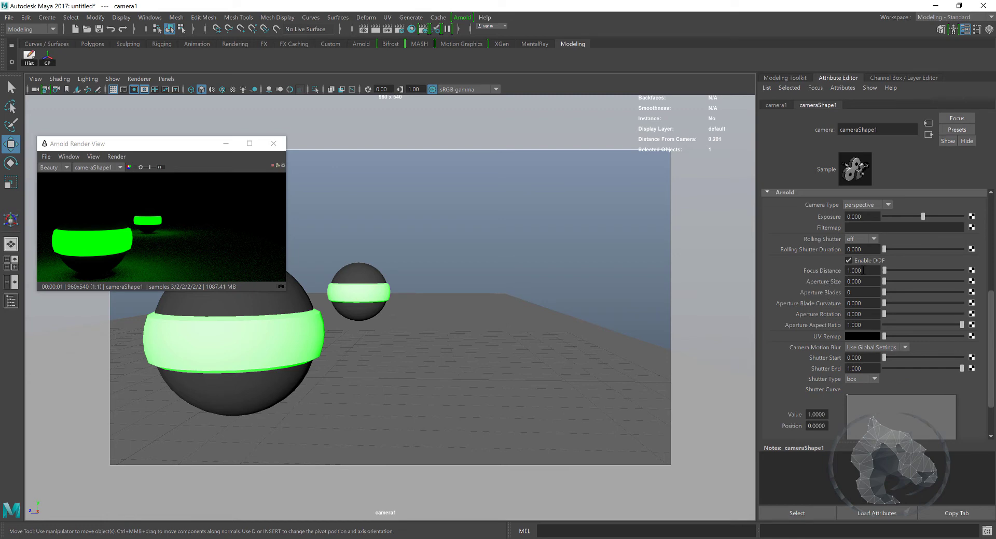
drag(865, 270, 768, 272)
text(33)
key(Return)
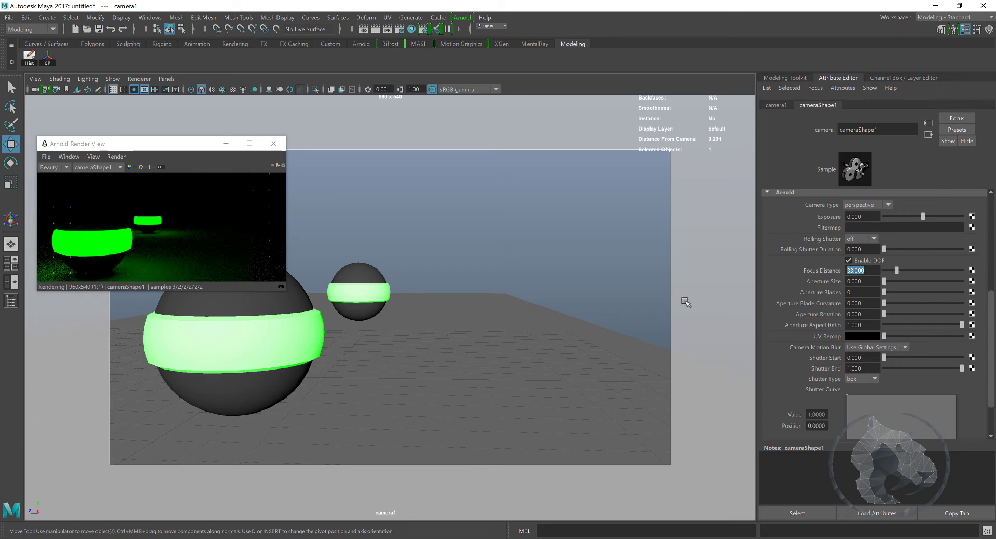
Step: Reselect camera1 and try Arnold Aperture Size values of 2 and 0.05
click(184, 136)
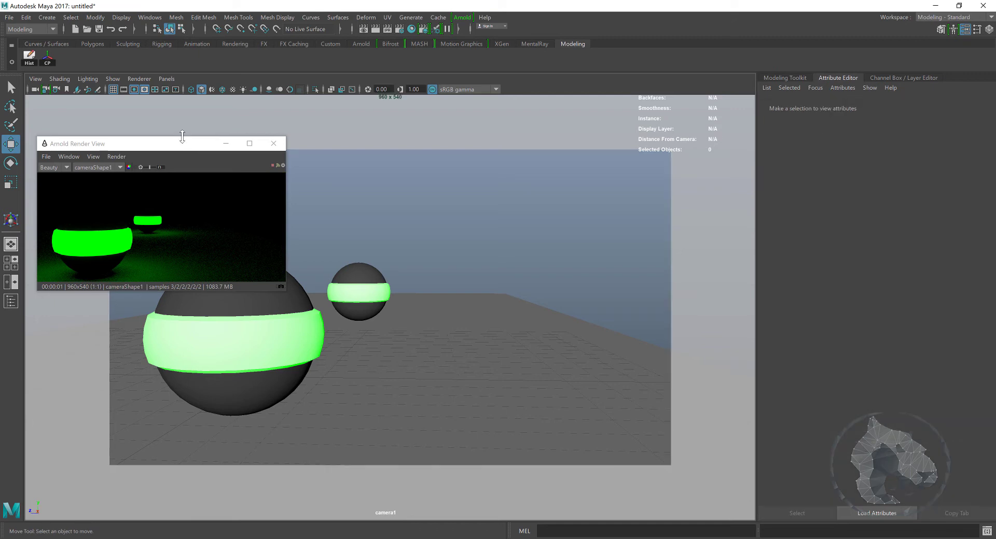
click(35, 79)
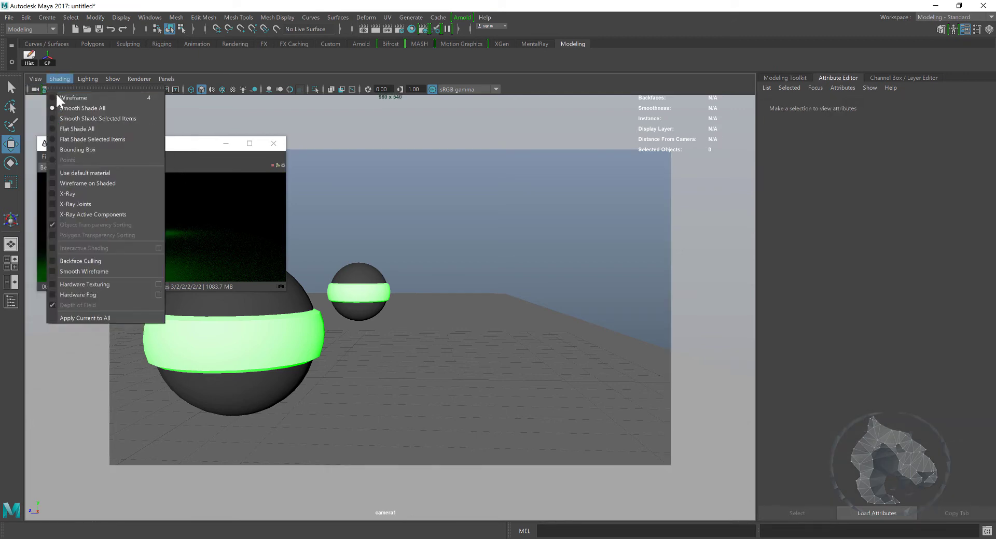
click(36, 98)
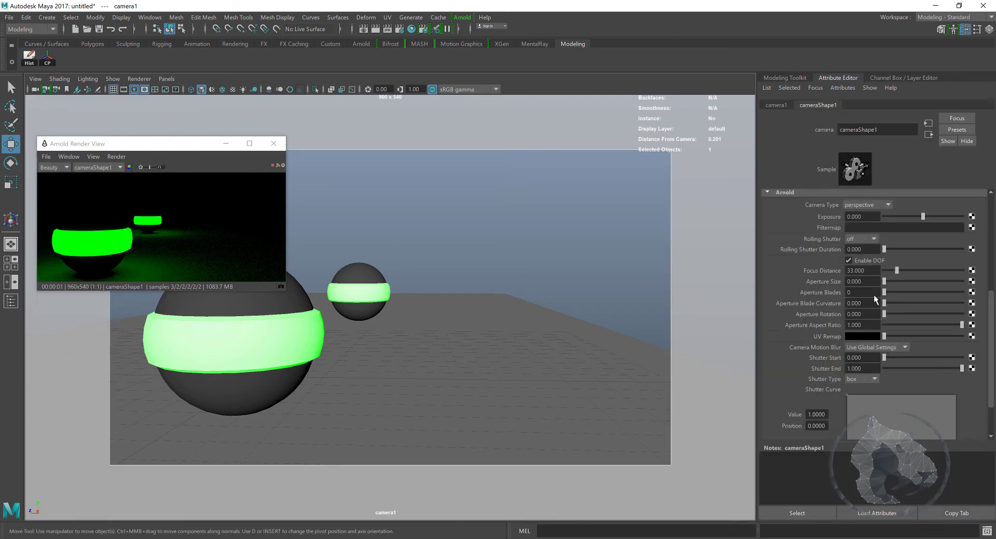
double_click(856, 281)
text(2)
key(Return)
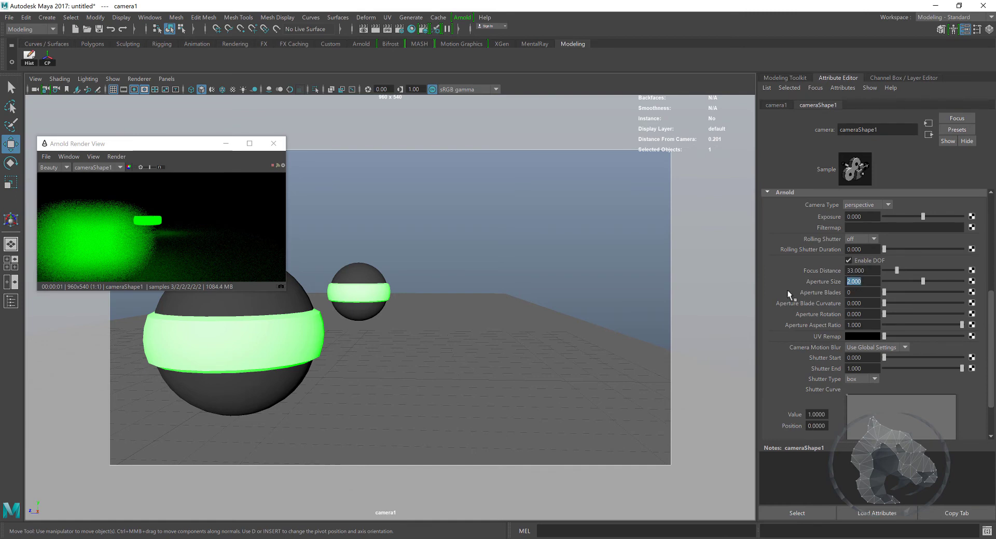
text(0.05)
key(Return)
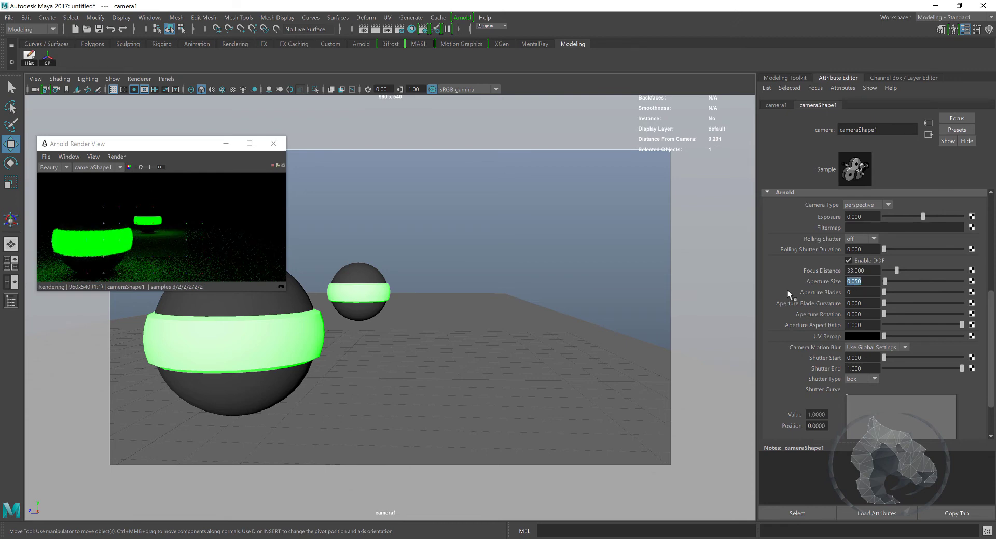
Step: Check the foreground ball's distance from the camera and set camera1's Arnold Focus Distance to 11
double_click(862, 270)
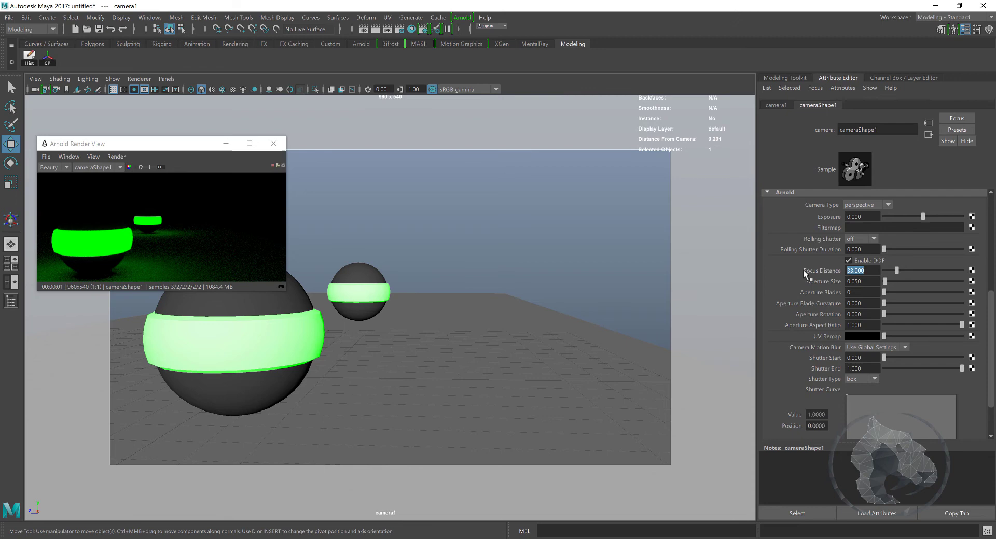
click(224, 304)
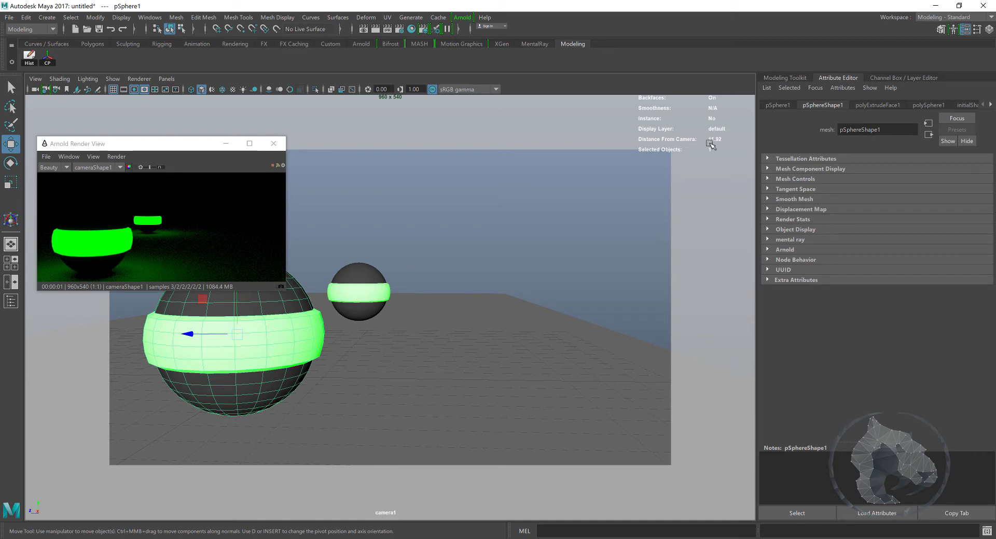
click(37, 79)
click(46, 98)
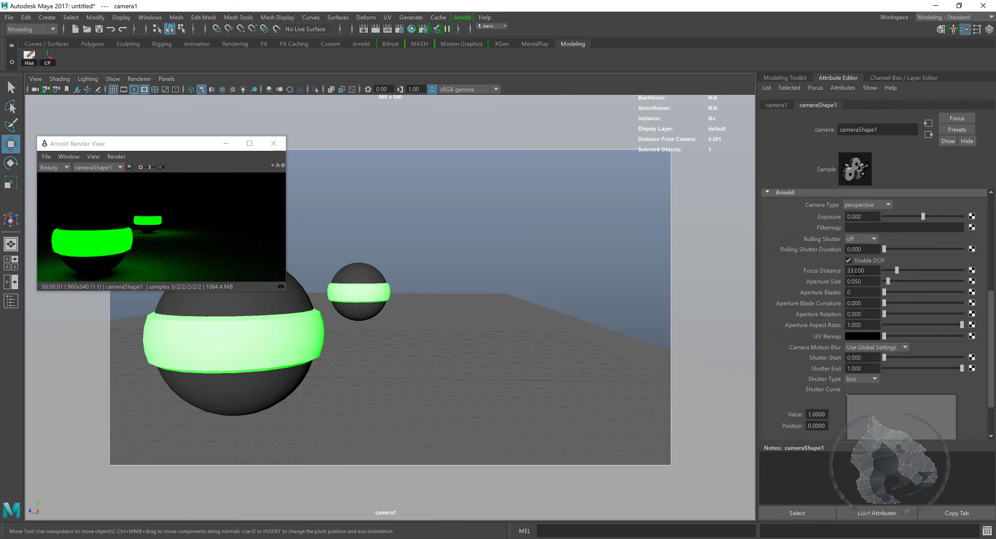
drag(825, 267, 790, 270)
text(11)
key(Return)
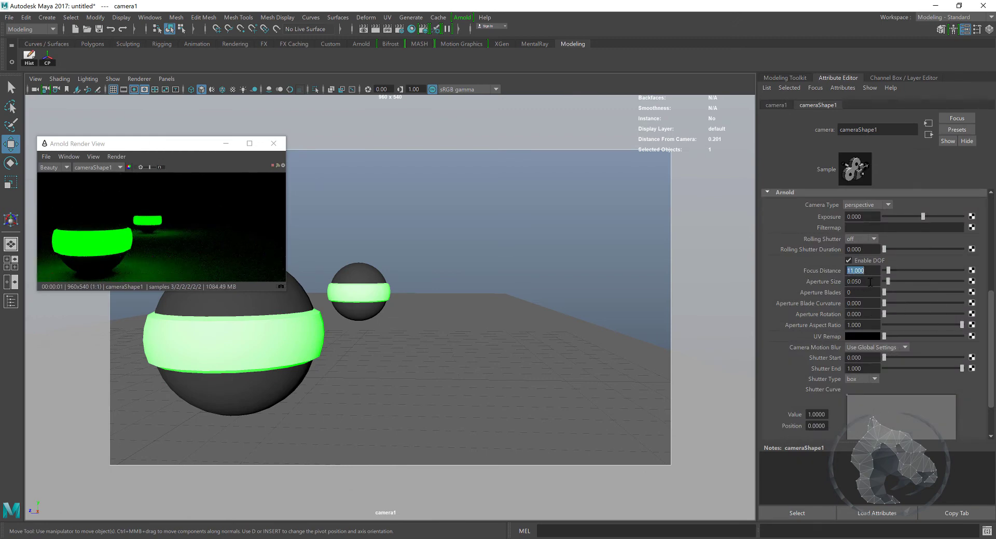
Step: Test an Aperture Size of 0.5 on camera1, and settle on 0.1 with the render view moved off the foreground ball
drag(865, 282, 813, 281)
text(.5)
key(Return)
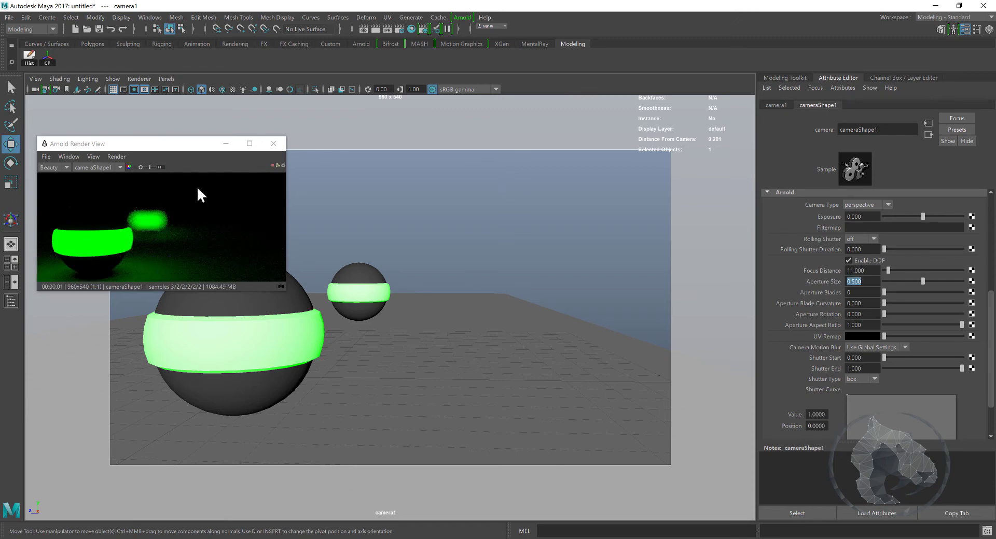
drag(132, 151, 106, 85)
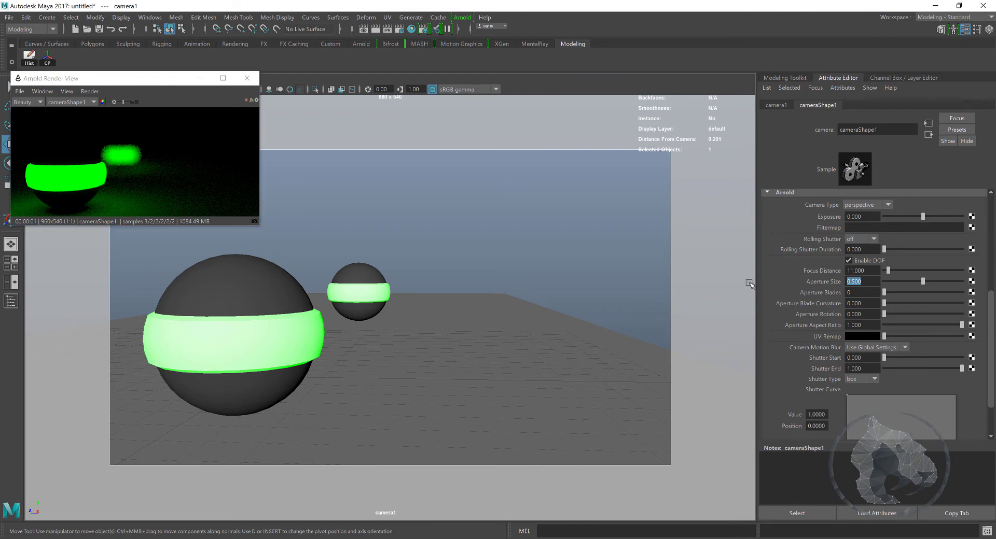
text(0.1)
key(Return)
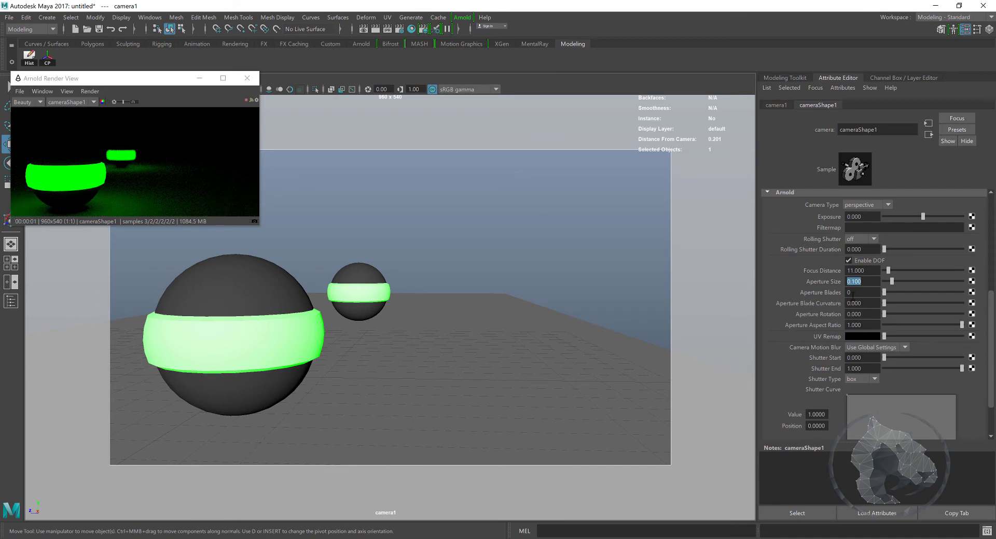
Step: Try 2 and 3 Aperture Blades on camera1, and settle on 7
key(Tab)
text(2)
key(Return)
text(3)
key(Return)
text(7)
key(Return)
drag(133, 83, 142, 36)
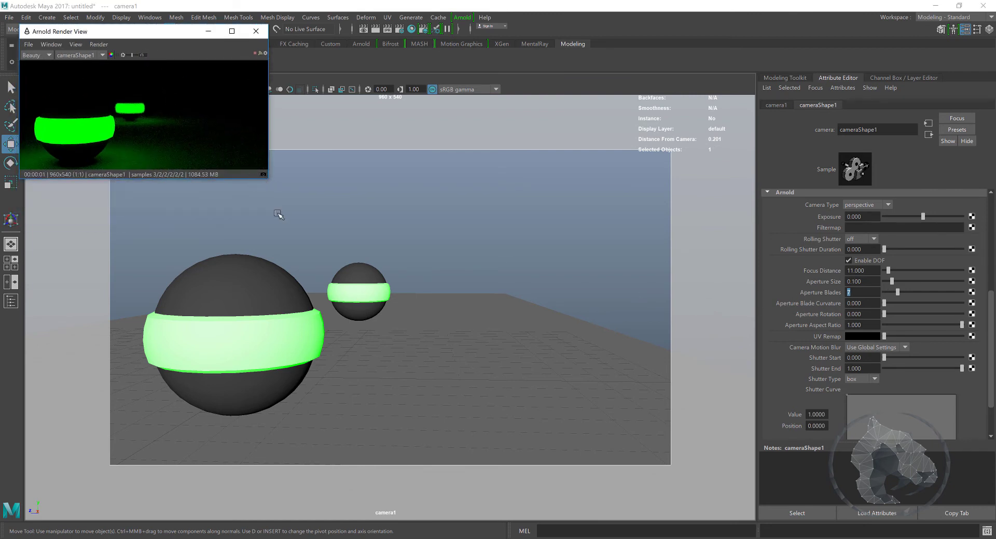
Step: Duplicate the rear ball and place the copy beside it, adjusting camera1's framing to hold all three balls
alt+drag(430, 296, 415, 295)
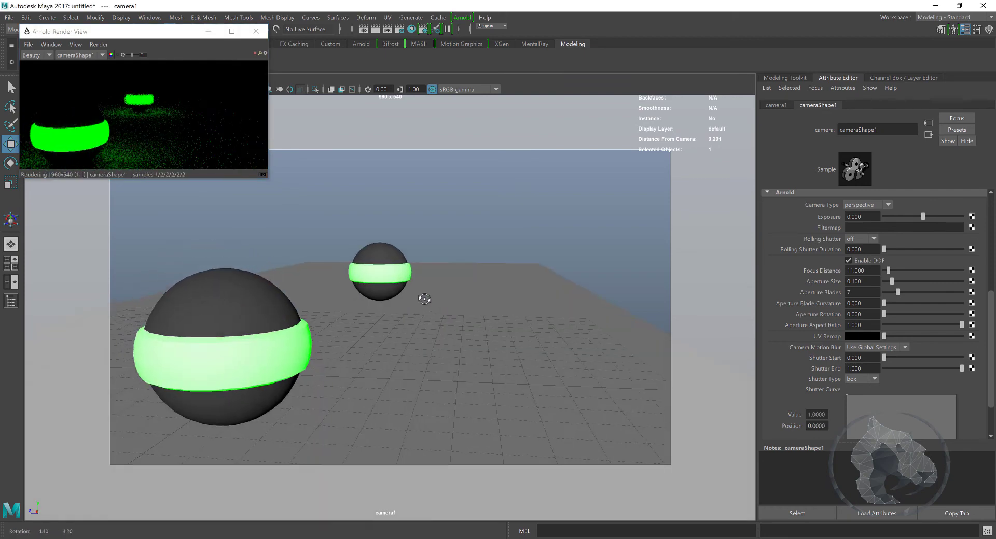
click(384, 286)
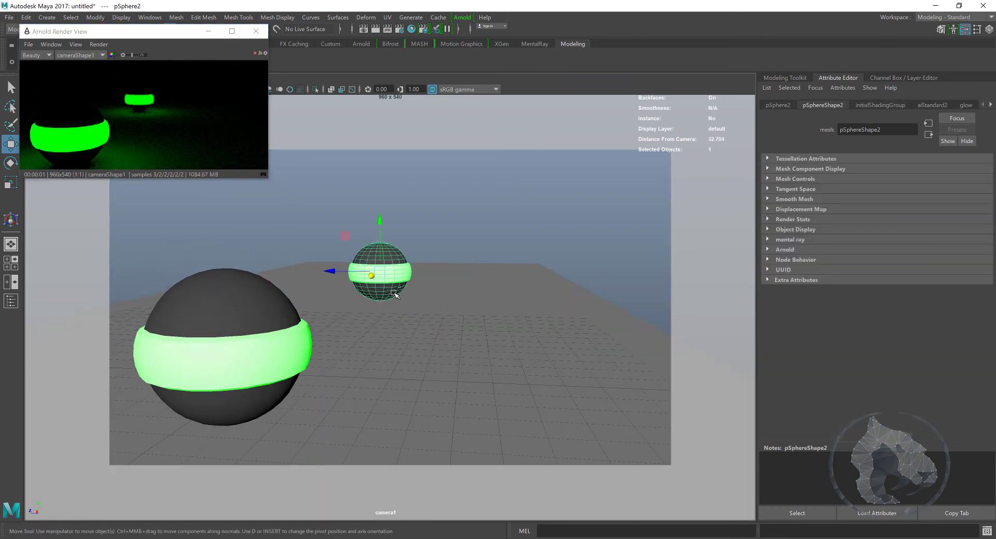
key(ctrl+d)
drag(332, 272, 462, 281)
drag(159, 39, 159, 145)
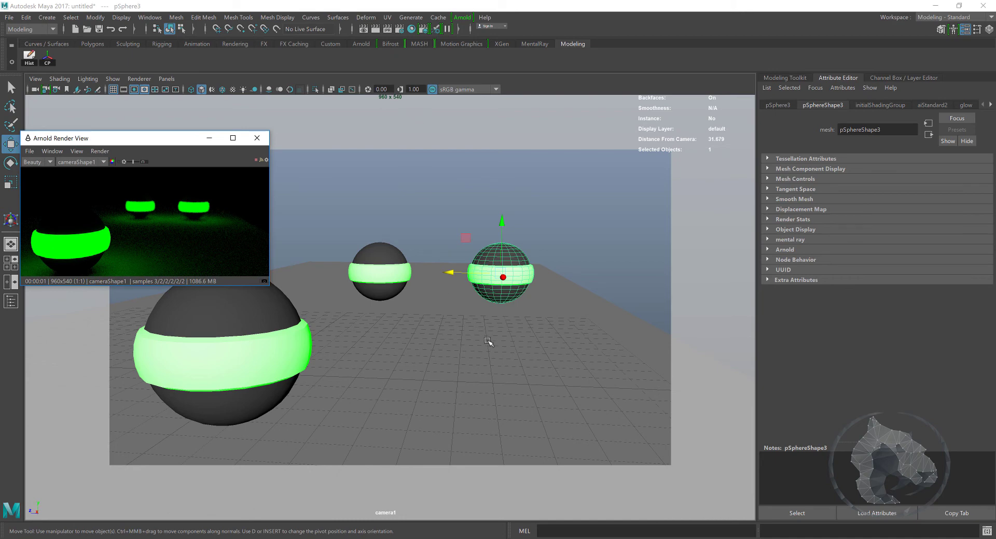
alt+middle_drag(477, 294, 484, 283)
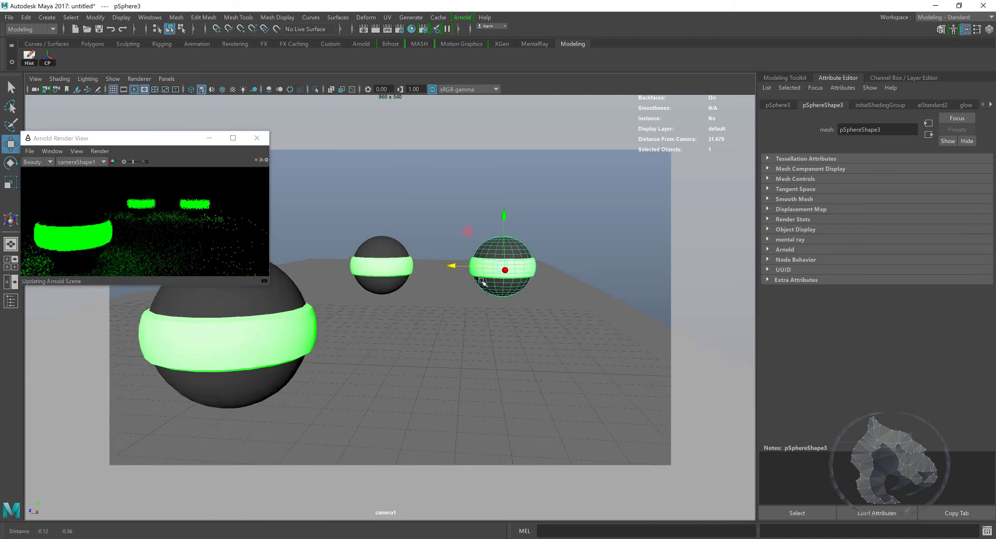
alt+right_drag(484, 284, 495, 276)
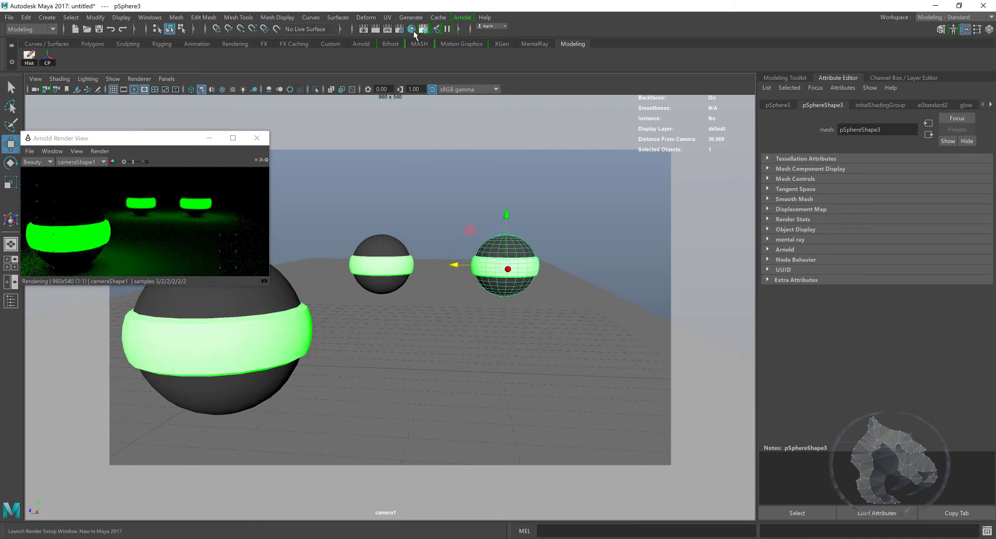
Step: Duplicate the glow material in the Hypershade and move that window out of the way
click(411, 29)
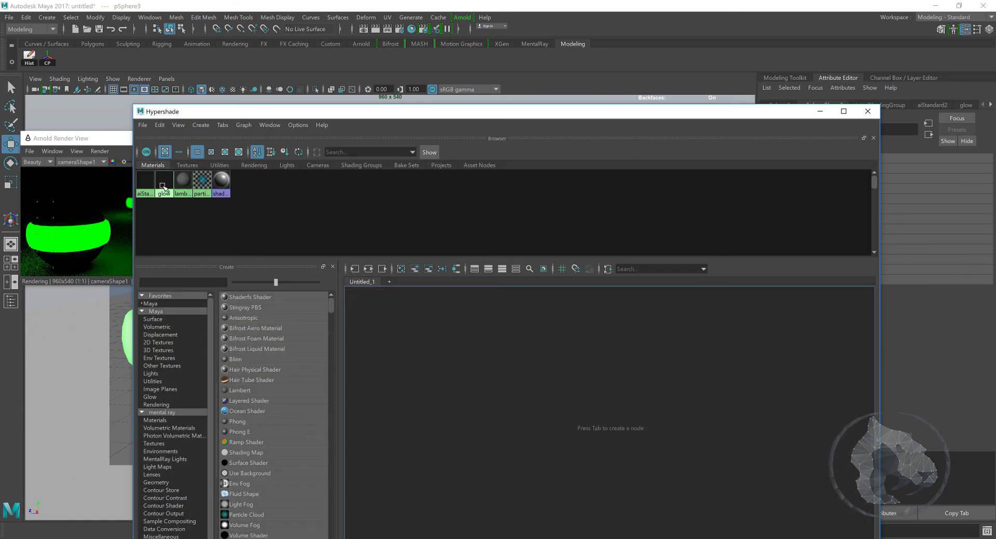
click(161, 190)
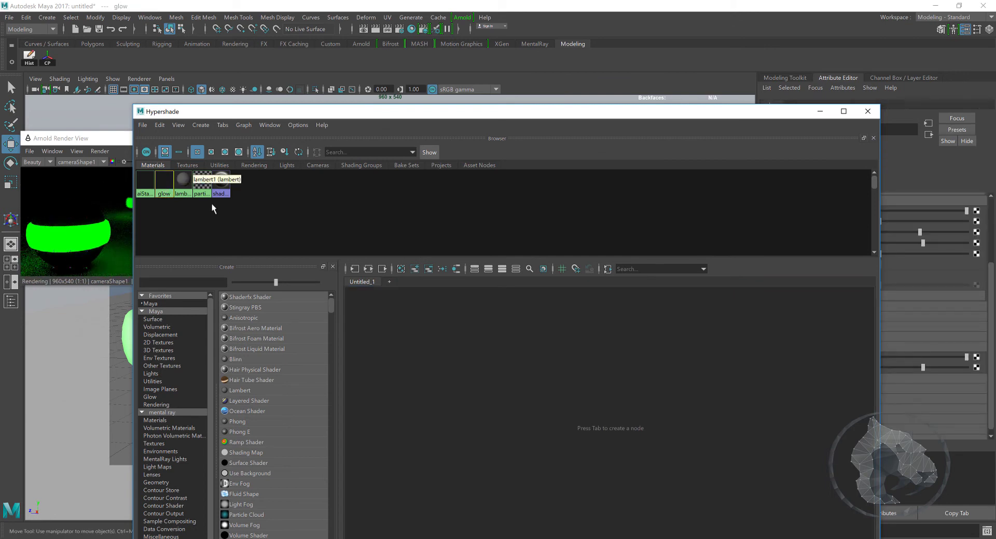
key(ctrl+d)
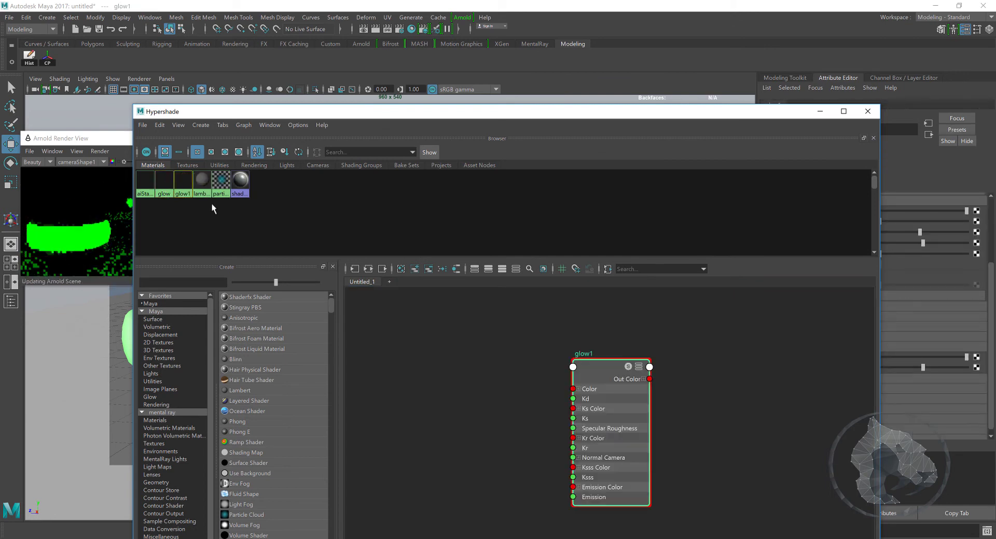
drag(427, 114, 0, 3)
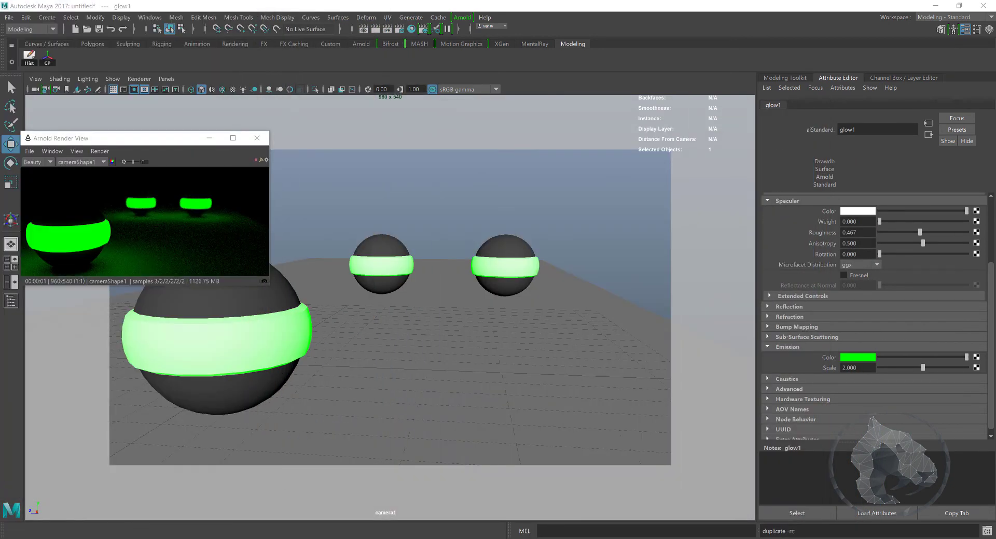
Step: Select the faces of the duplicated ball's glowing band, growing the selection to cover its edges
right_drag(495, 248, 493, 273)
click(500, 269)
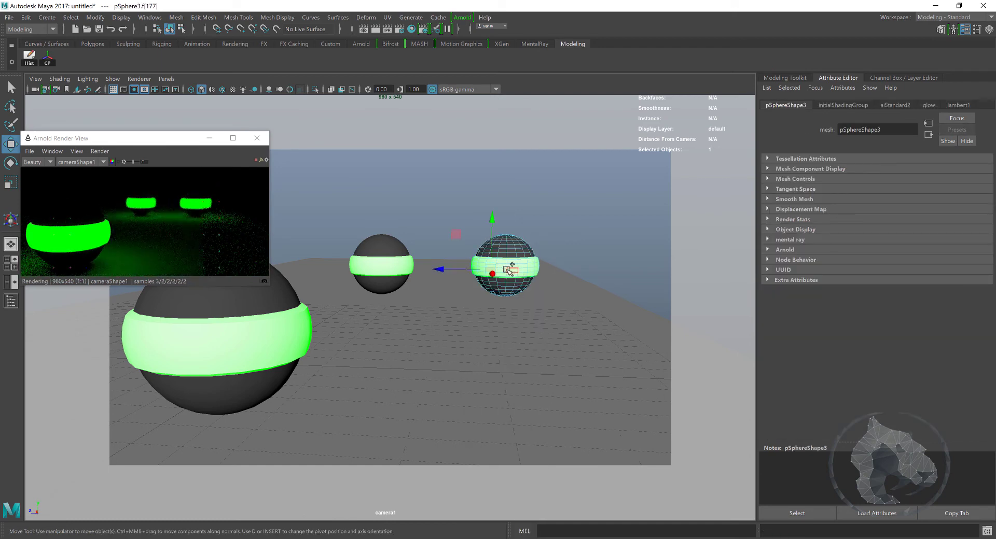
shift+double_click(504, 270)
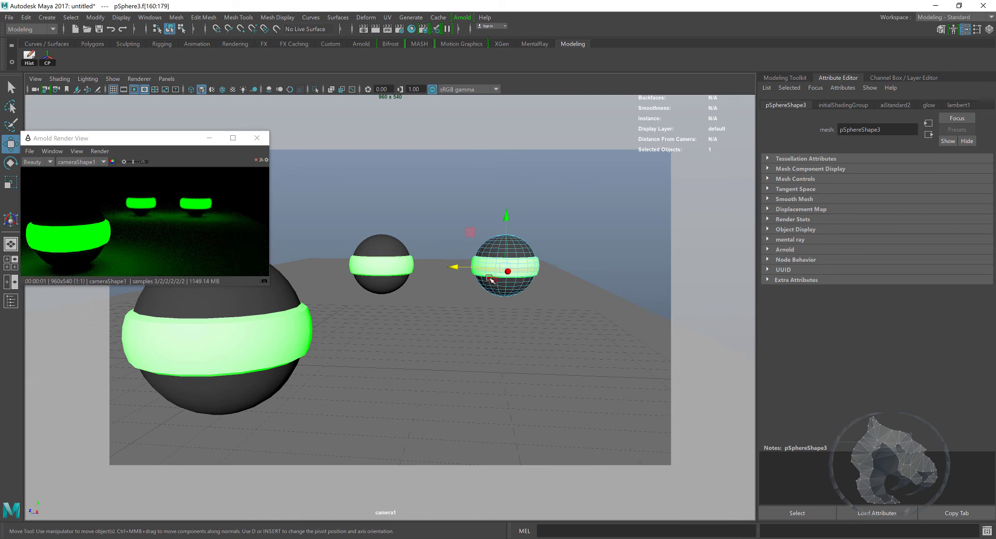
key(q)
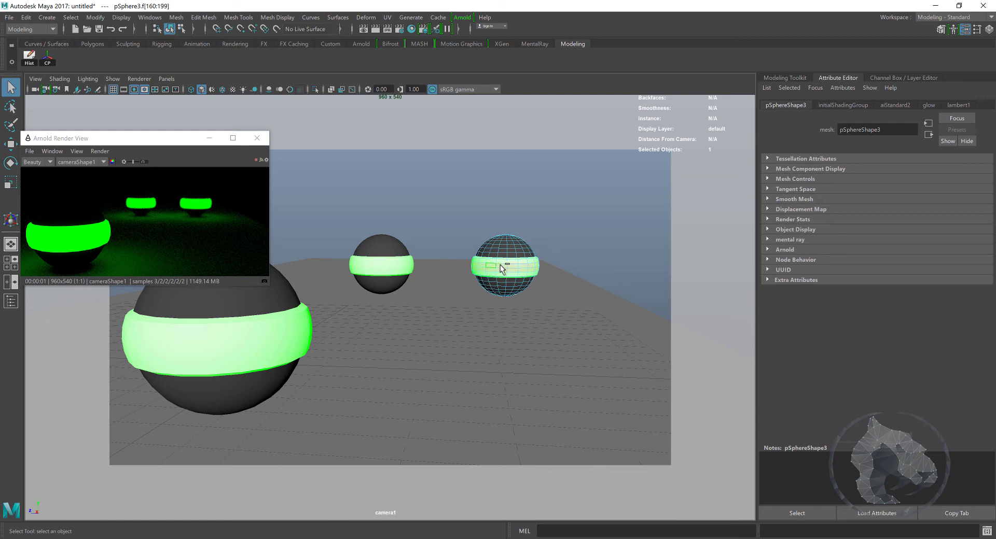
shift+double_click(534, 267)
key(shift+period)
key(shift+period)
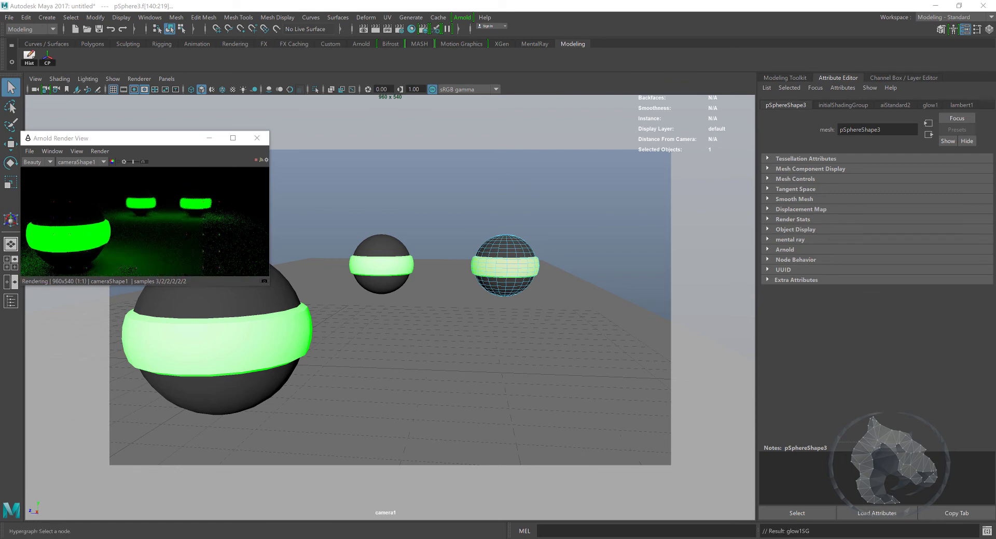
Step: Assign the duplicated glow material to the selected band faces and minimize the Hypershade
drag(0, 98, 413, 105)
right_click(374, 168)
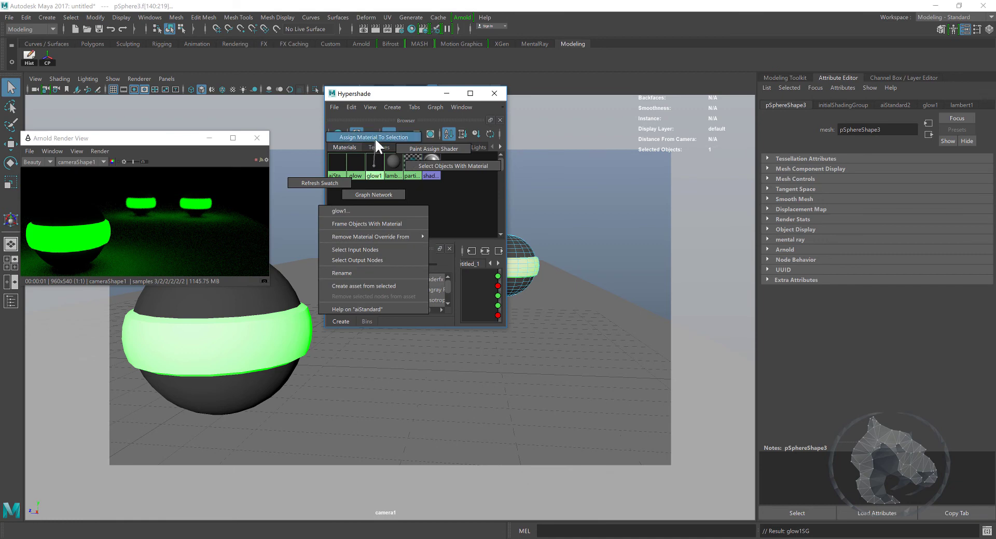
click(374, 138)
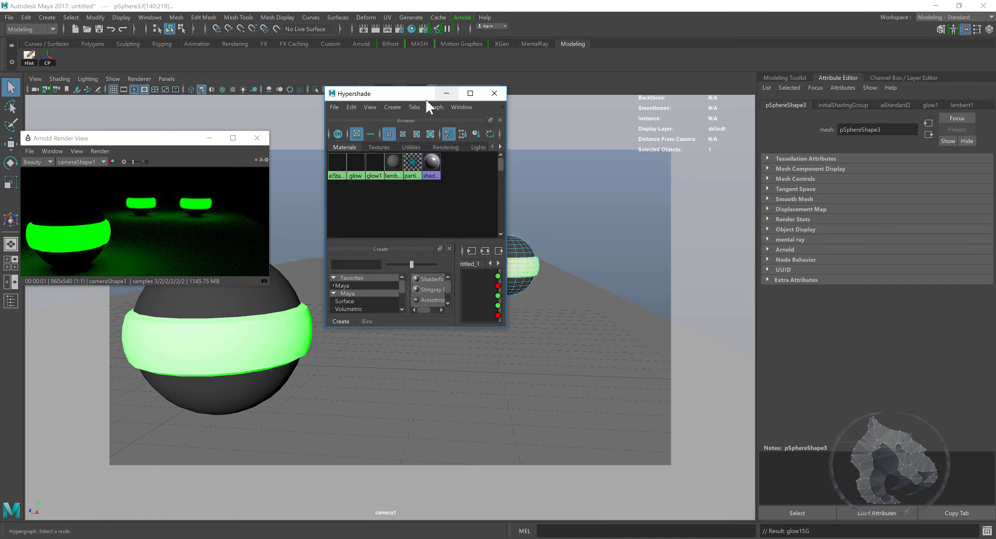
click(446, 94)
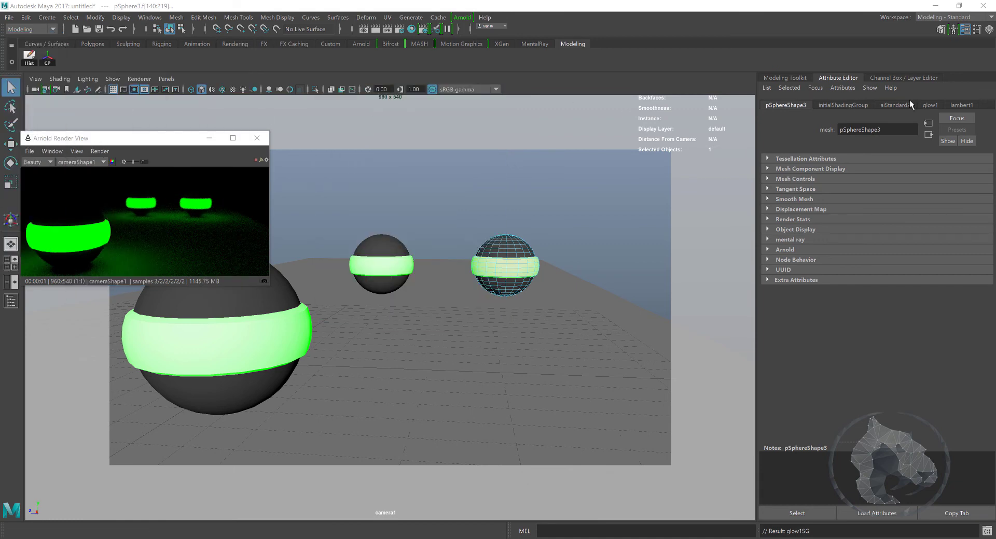
Step: Set the duplicated glow material's Emission color to cyan
click(929, 105)
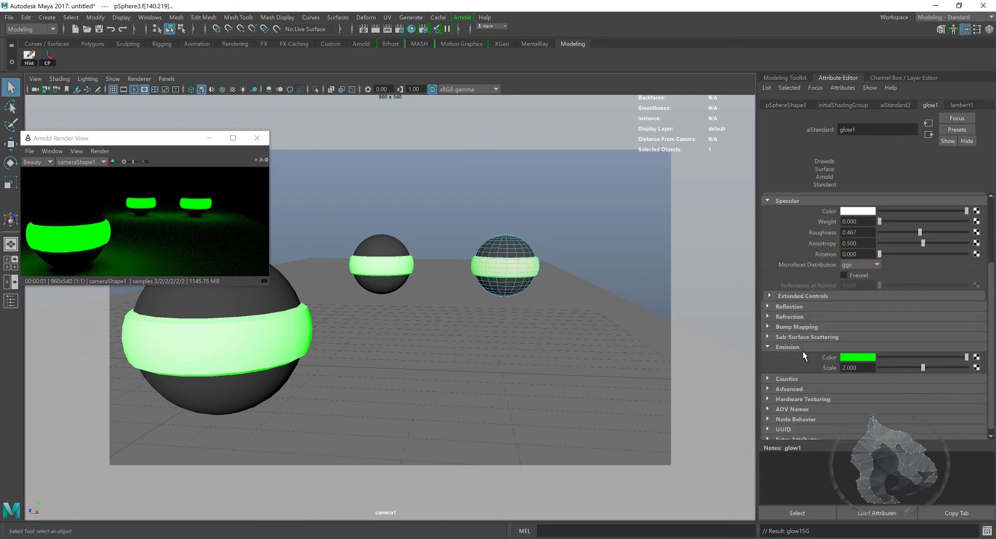
click(848, 358)
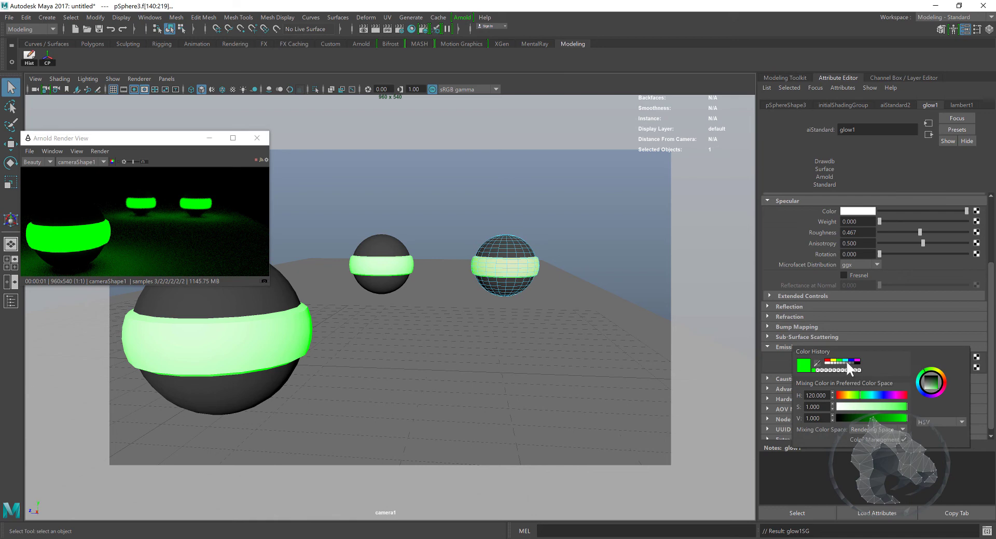
click(848, 361)
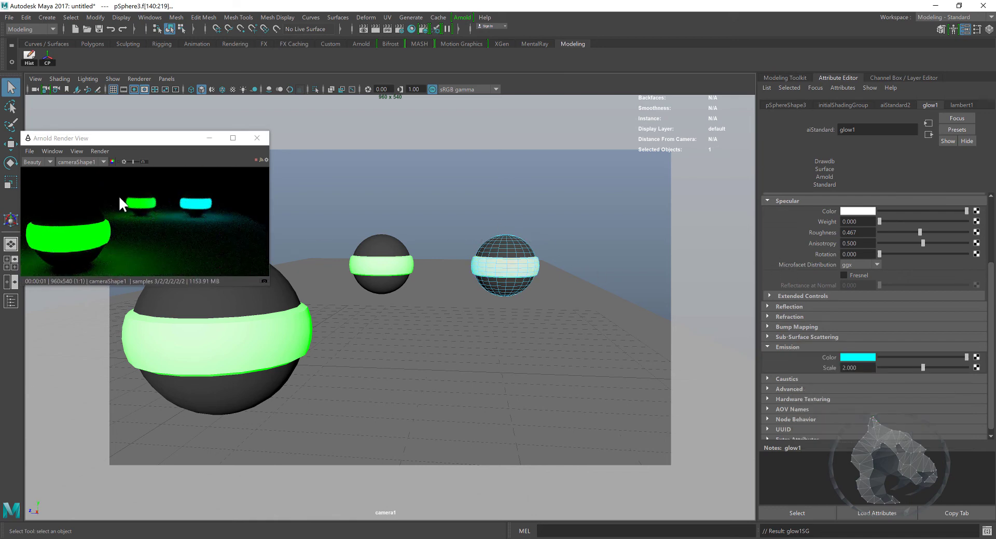
Step: Reframe camera1 lower and rotate the two rear balls so that their glowing bands tilt differently
alt+drag(345, 266, 373, 303)
right_drag(465, 248, 506, 232)
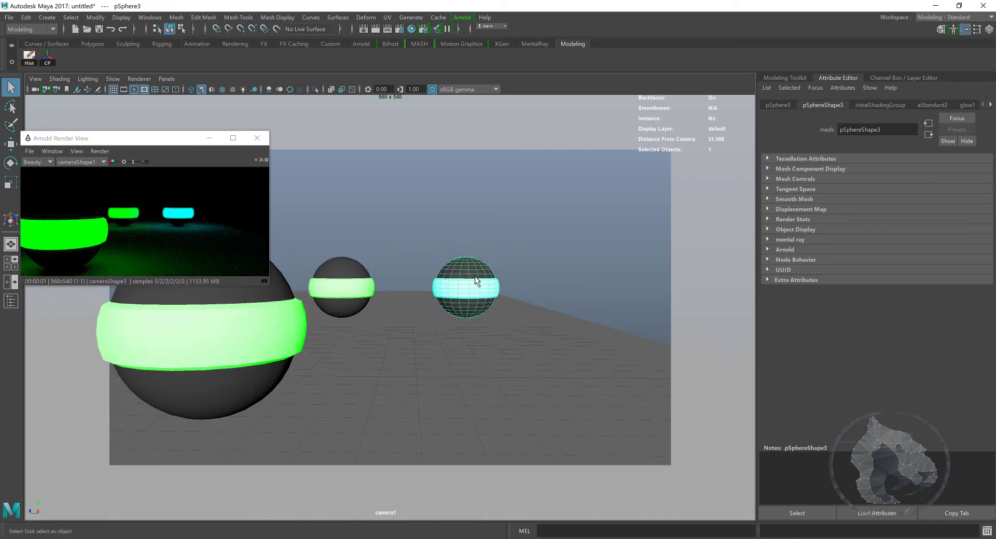
key(e)
drag(456, 271, 404, 290)
click(350, 282)
click(365, 218)
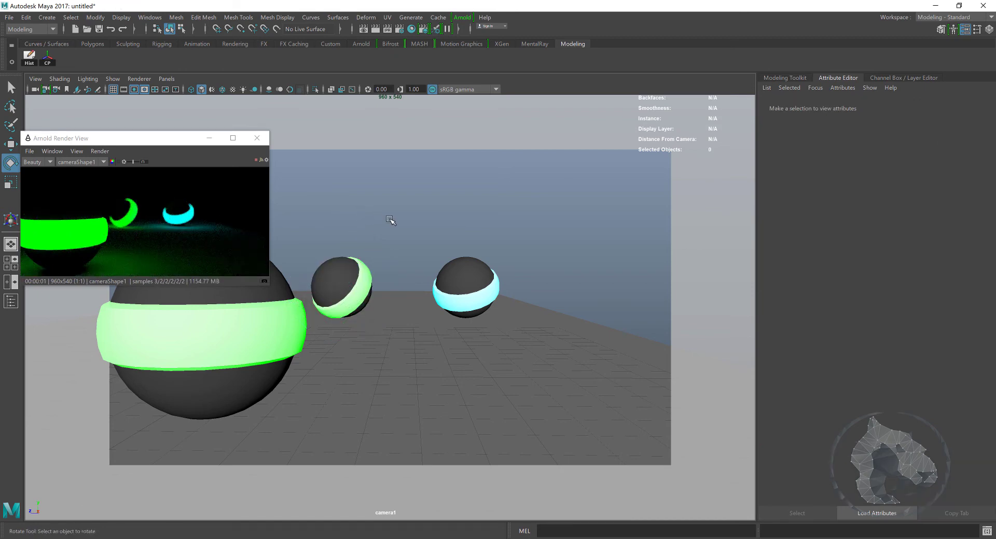
Step: Maximize the Arnold render view and enlarge the image to examine the blur on the rear balls
drag(177, 138, 232, 130)
double_click(232, 130)
scroll(505, 301, up, 3)
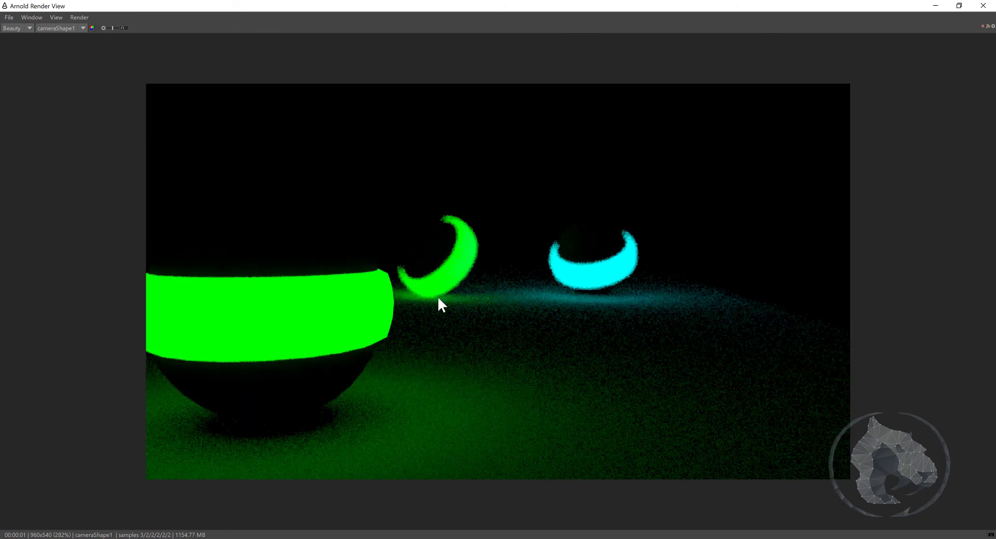
Step: Restore the Arnold render view to a floating window, enlarge it to show the whole image and place it over the viewport
double_click(511, 16)
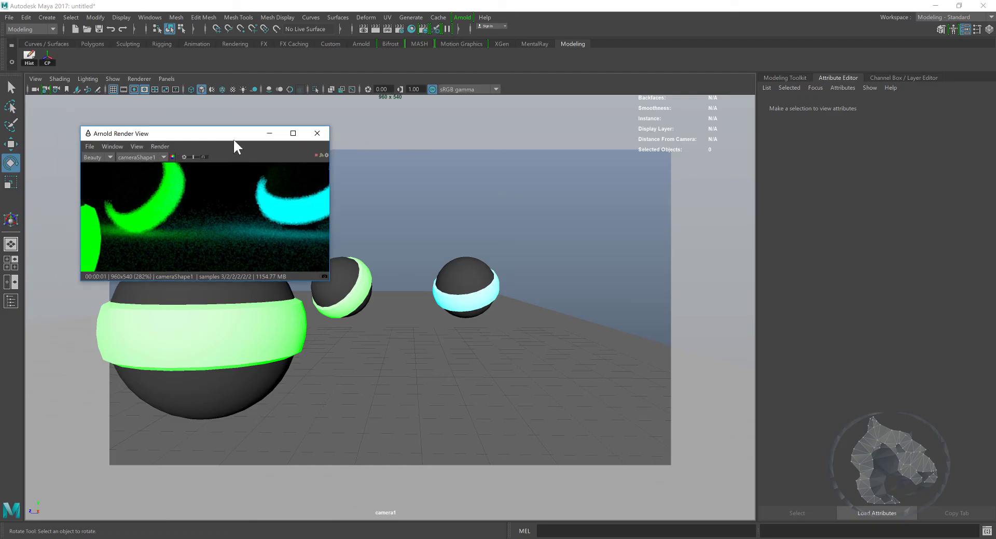
drag(233, 138, 239, 85)
drag(334, 227, 717, 485)
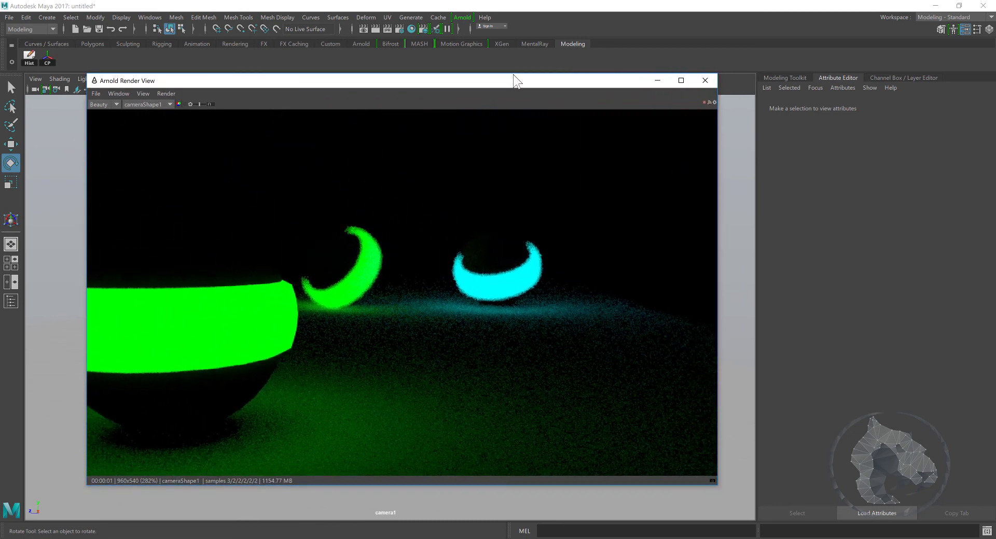
drag(488, 85, 458, 90)
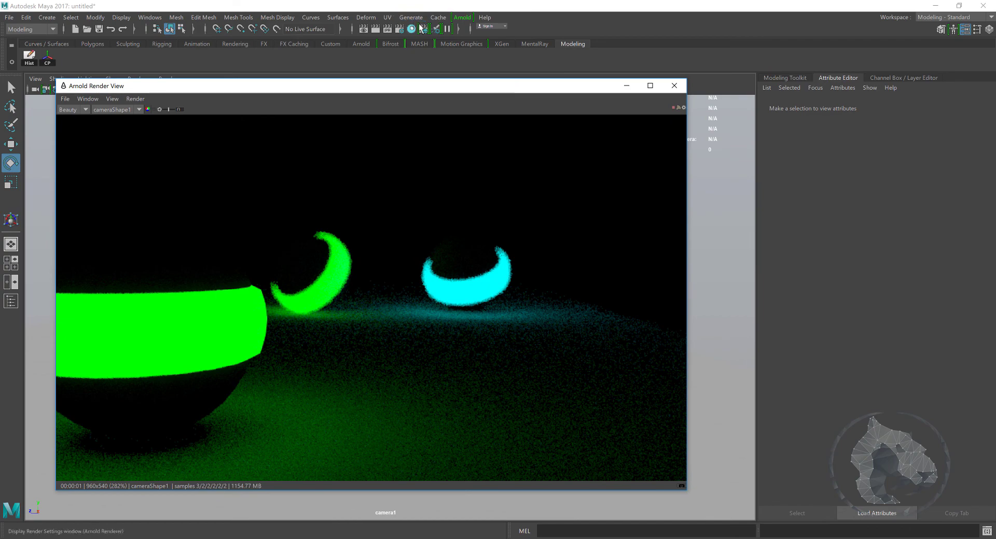
Step: Open the Arnold Renderer sampling settings beside the render and set the Camera (AA) samples to 16
click(402, 29)
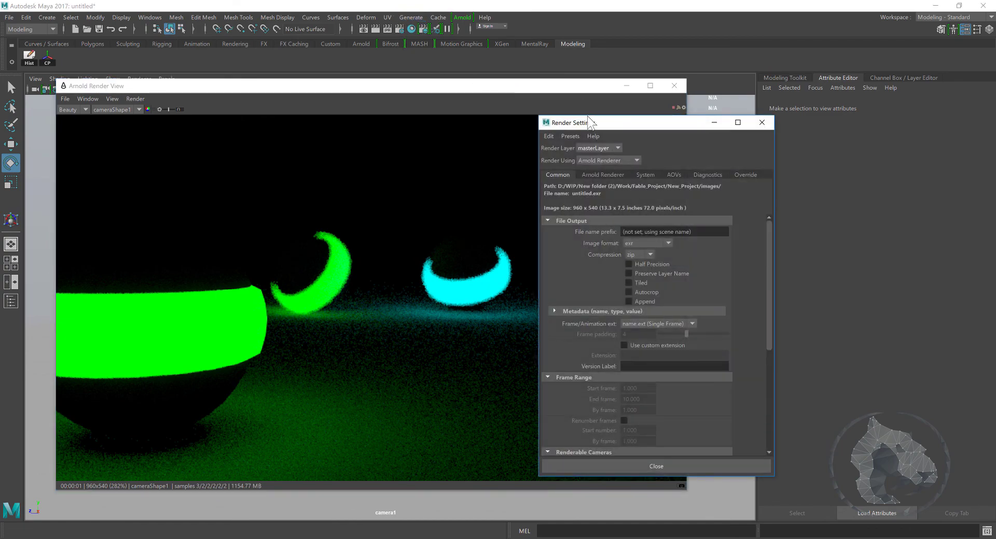
click(571, 136)
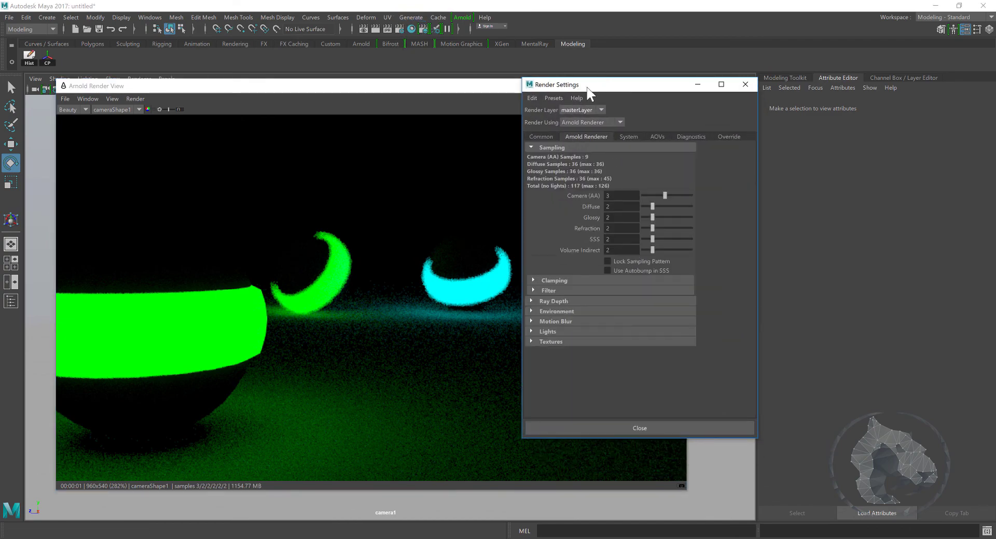
drag(587, 86, 657, 79)
drag(689, 185, 640, 195)
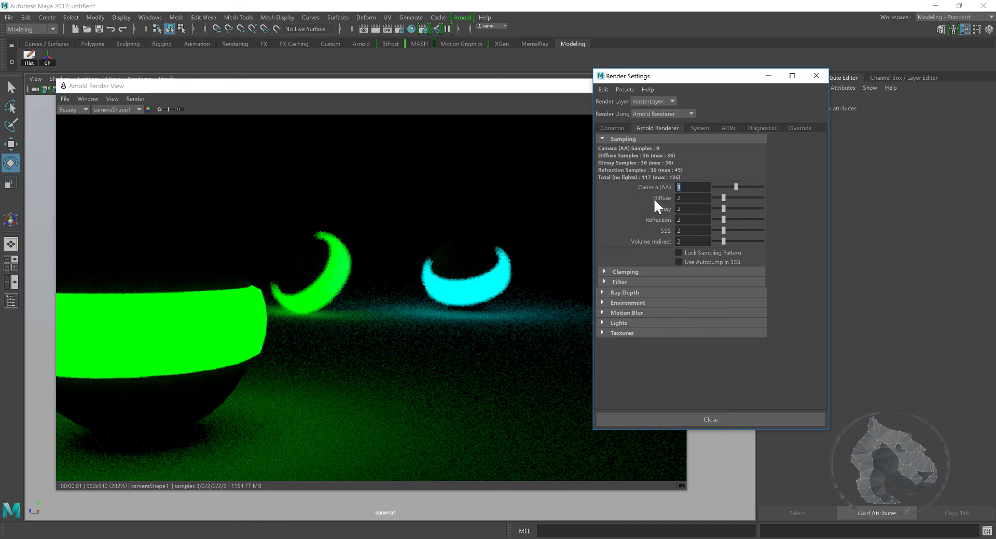
text(6)
key(Return)
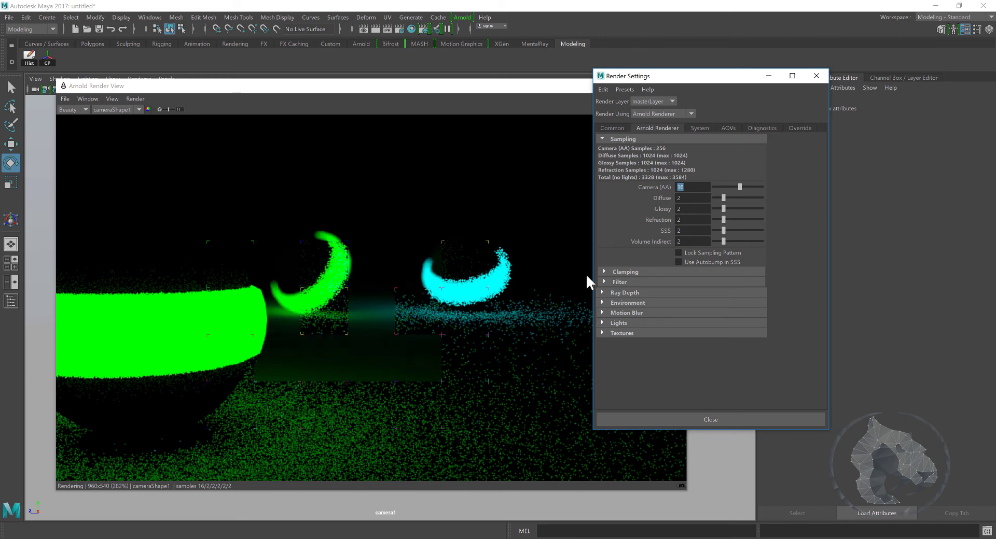
Step: Set the Diffuse samples to 6 in the Arnold sampling settings
click(688, 199)
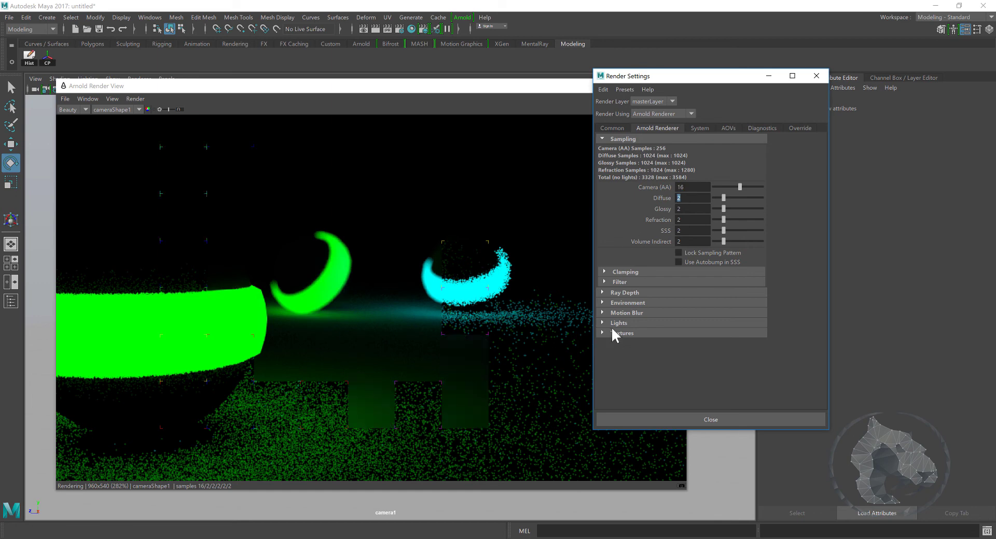
text(6)
key(Return)
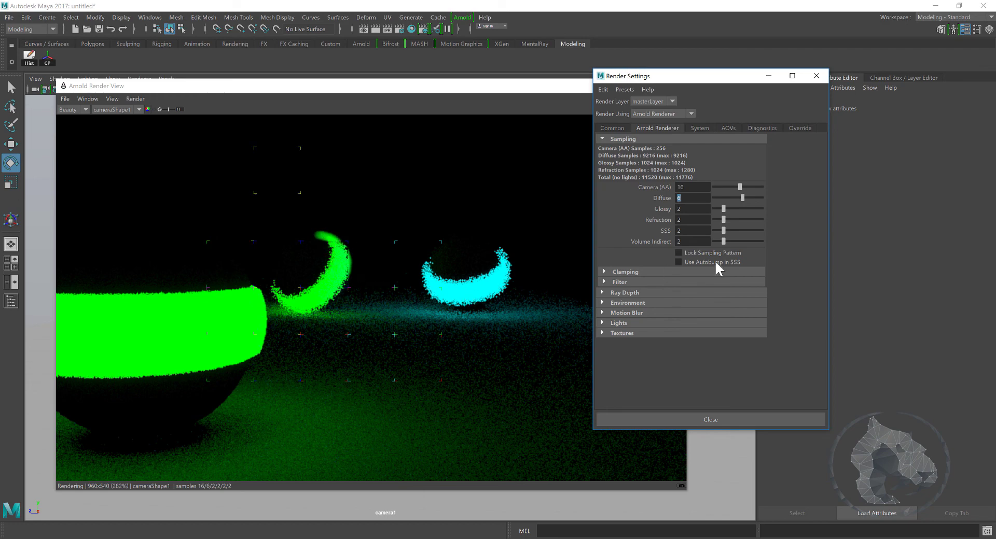
key(Tab)
key(Tab)
key(Tab)
key(Tab)
double_click(681, 210)
key(shift+Tab)
Step: Rearrange the Arnold render view and Render Settings windows so that the settings cover less of the rendered image
click(328, 356)
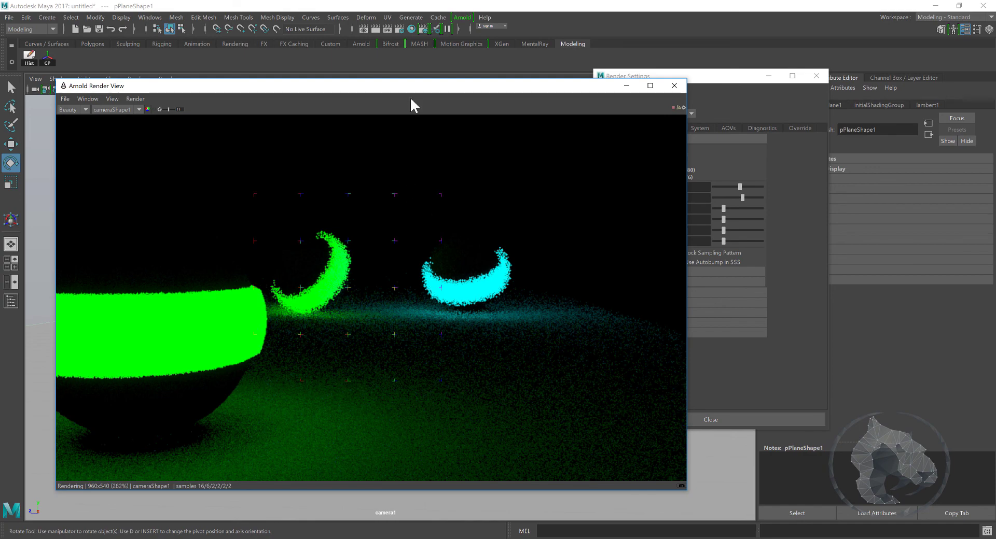
drag(410, 89, 417, 89)
click(732, 107)
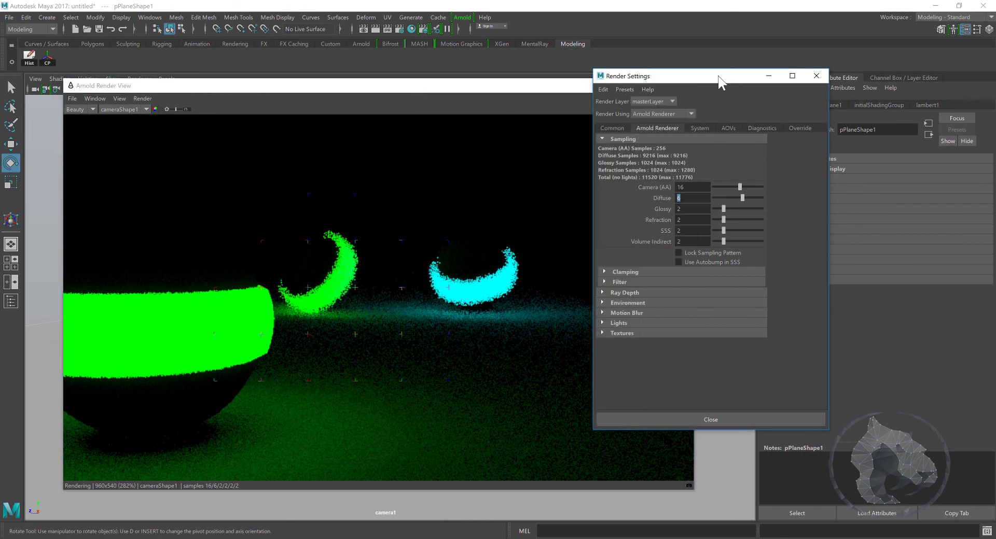
drag(718, 78, 805, 68)
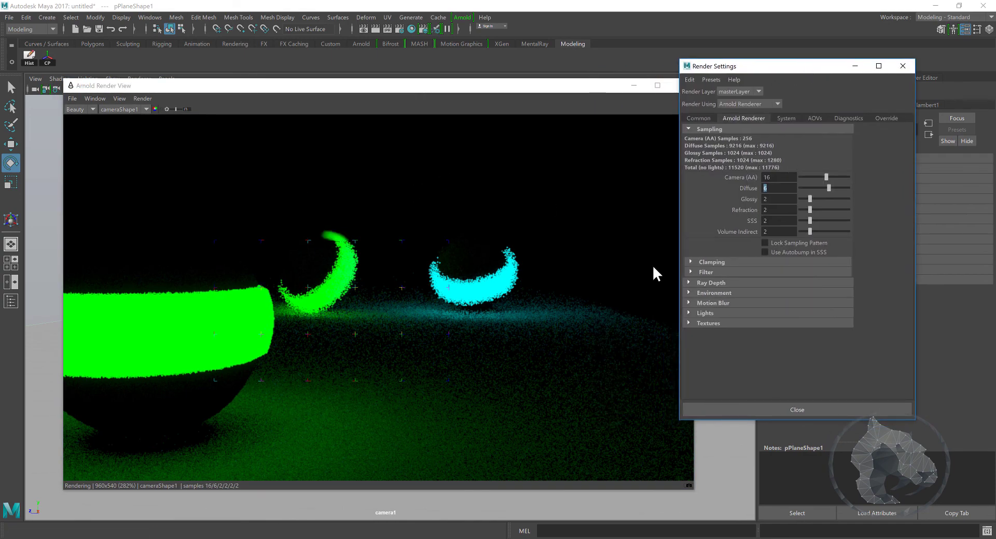